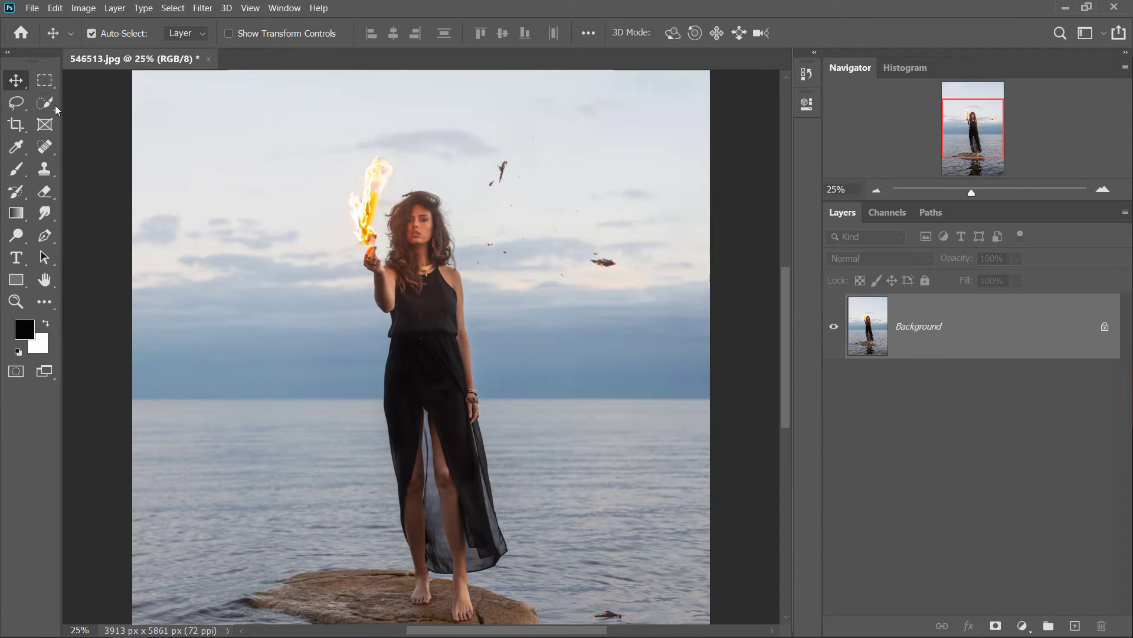
Brush a Quick Selection over the flame the woman is holding.
left_click(55, 106)
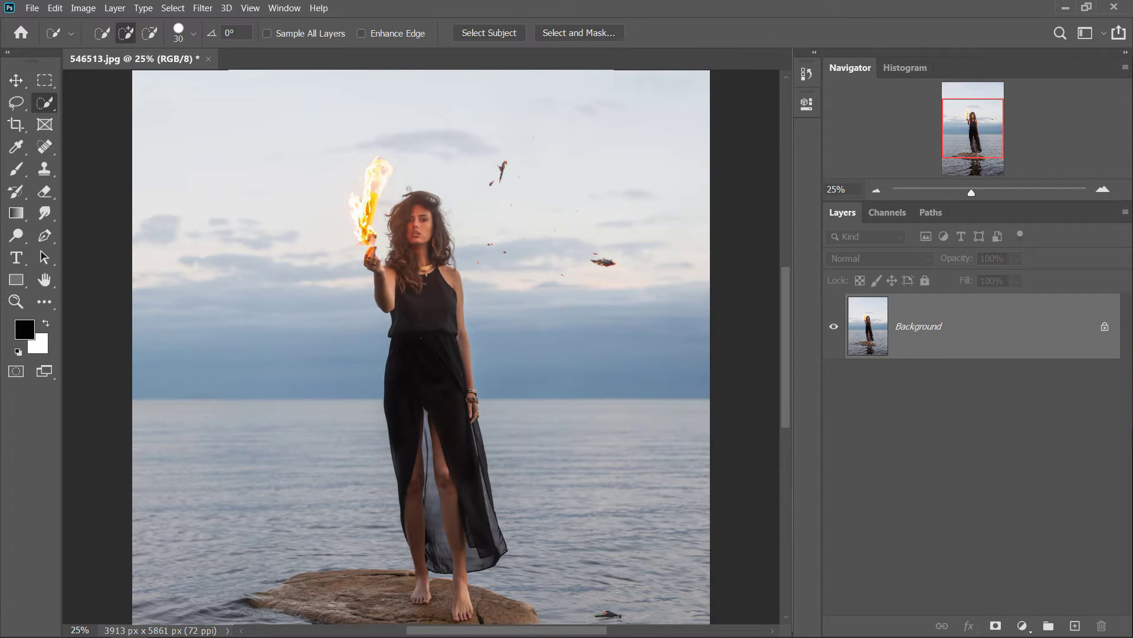
key("ctrl+plus")
scroll(363, 177, "up", 2)
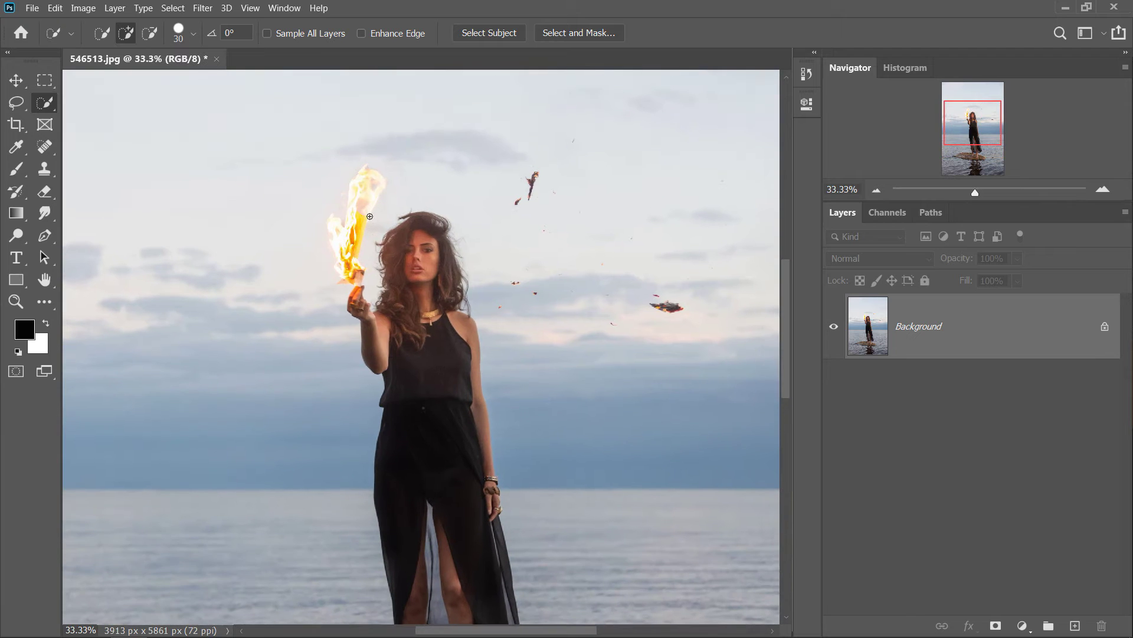
left_click_drag(361, 185, 358, 247)
left_click_drag(343, 275, 353, 191)
Subtract her hair from the flame selection and copy the flame to a new layer.
key("alt")
left_click_drag(387, 202, 373, 236)
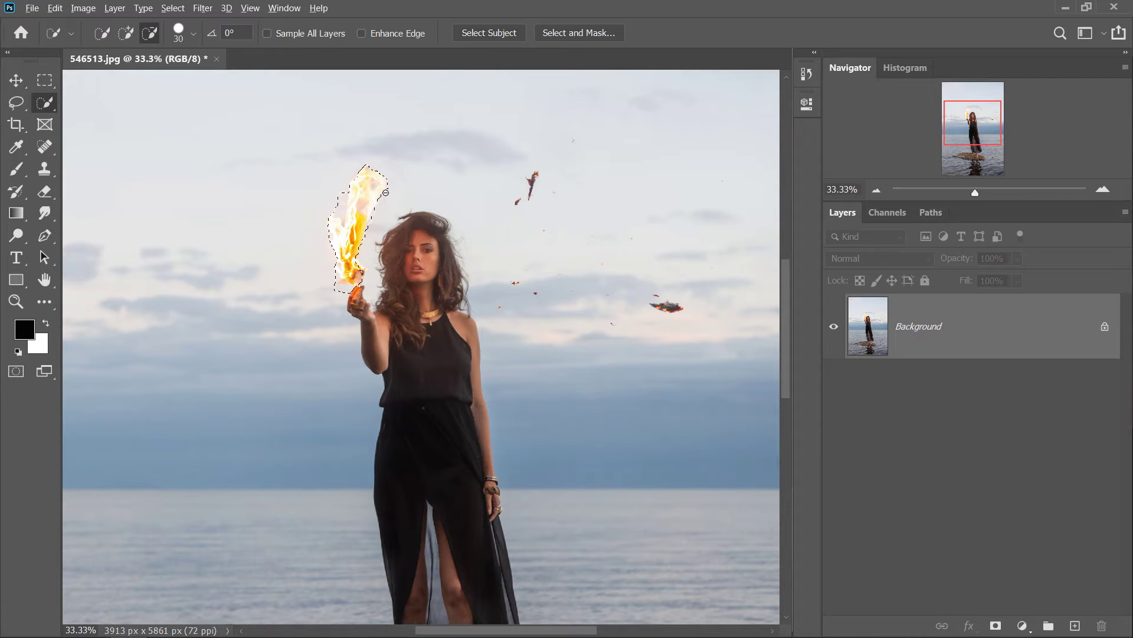
left_click_drag(389, 193, 346, 288)
key("alt")
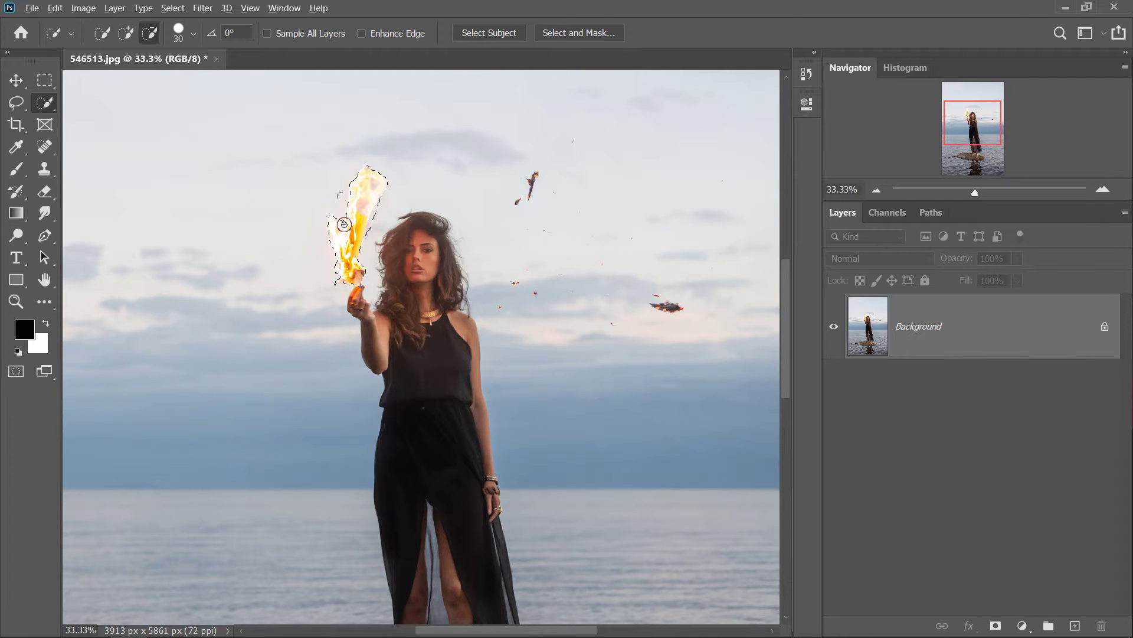
key("alt")
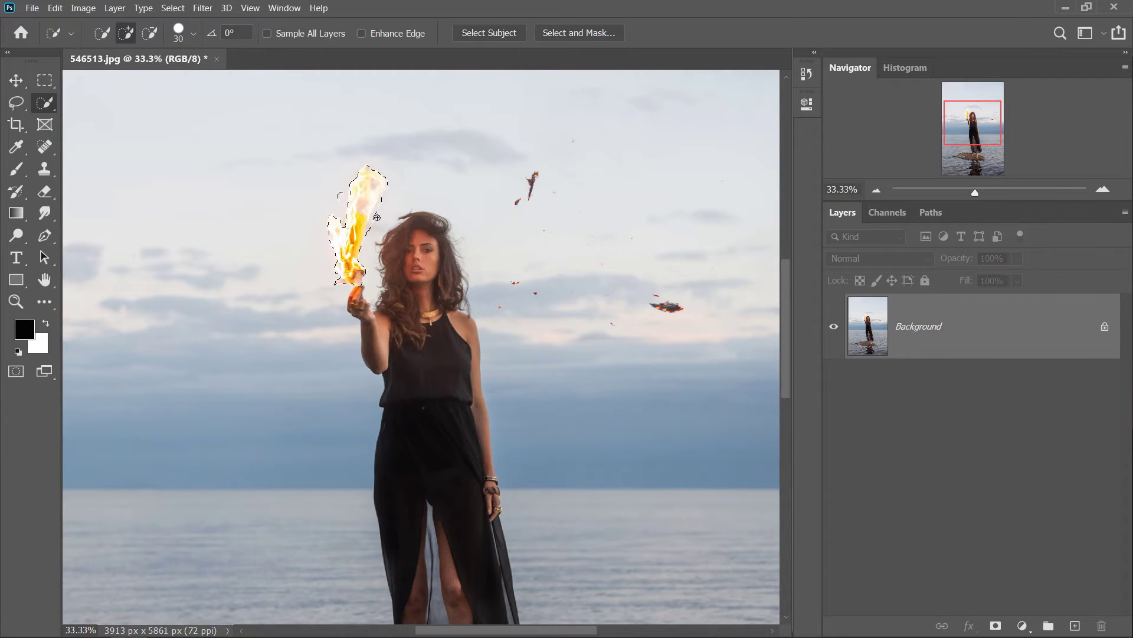
key("alt")
key("alt")
key("alt")
key("alt")
key("ctrl+j")
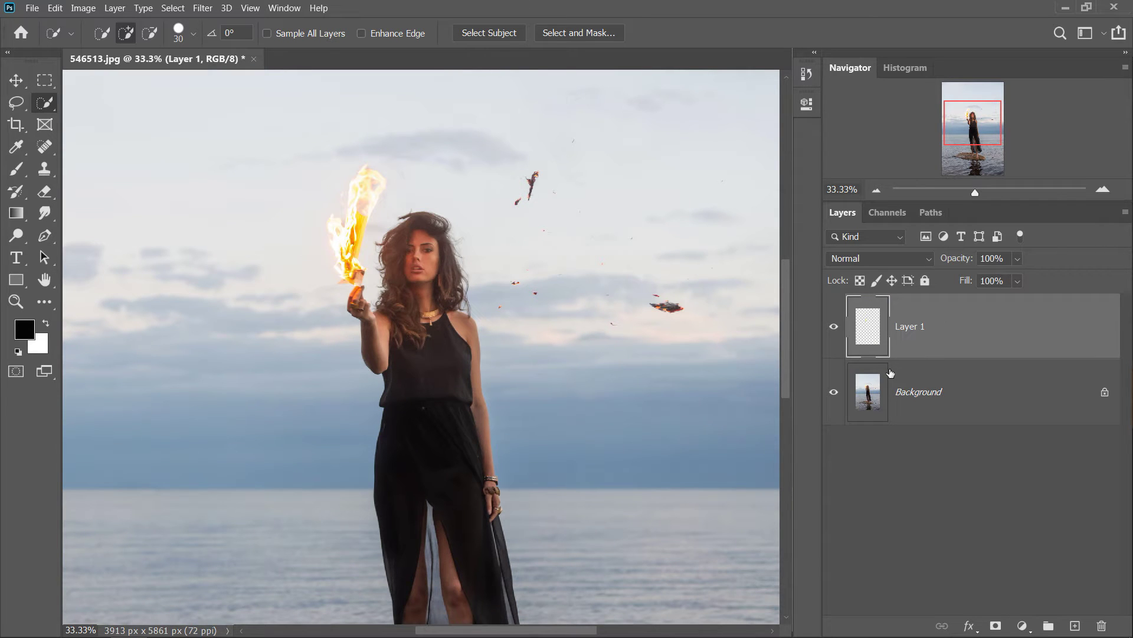
Hide and reshow the Background to confirm Layer 1 holds only the flame.
key("ctrl+minus")
key("ctrl+minus")
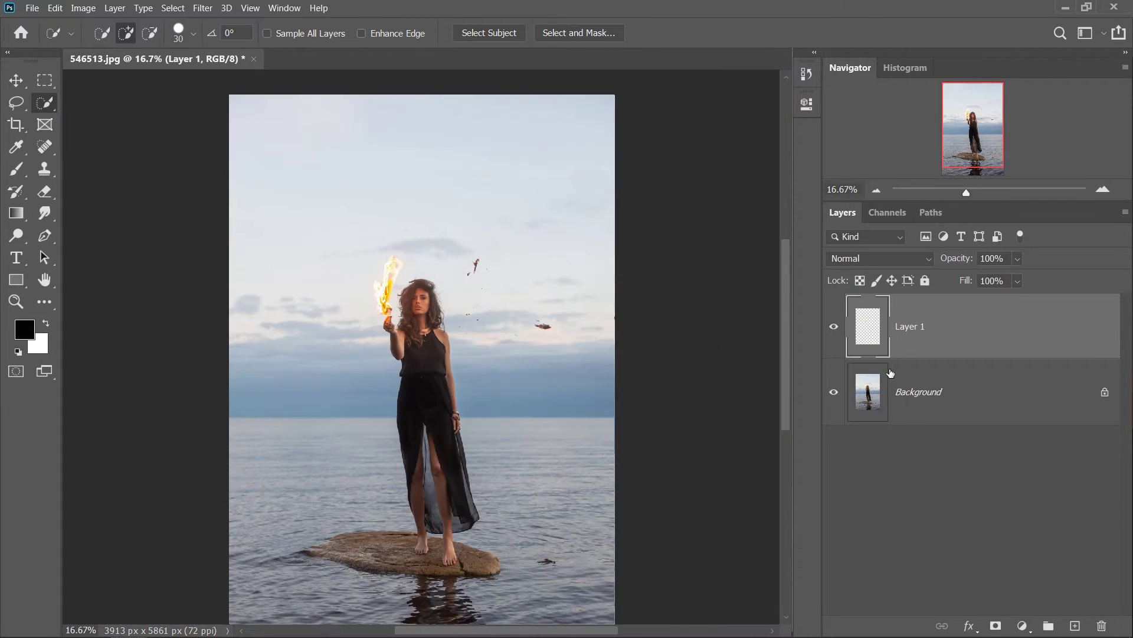
left_click(838, 380)
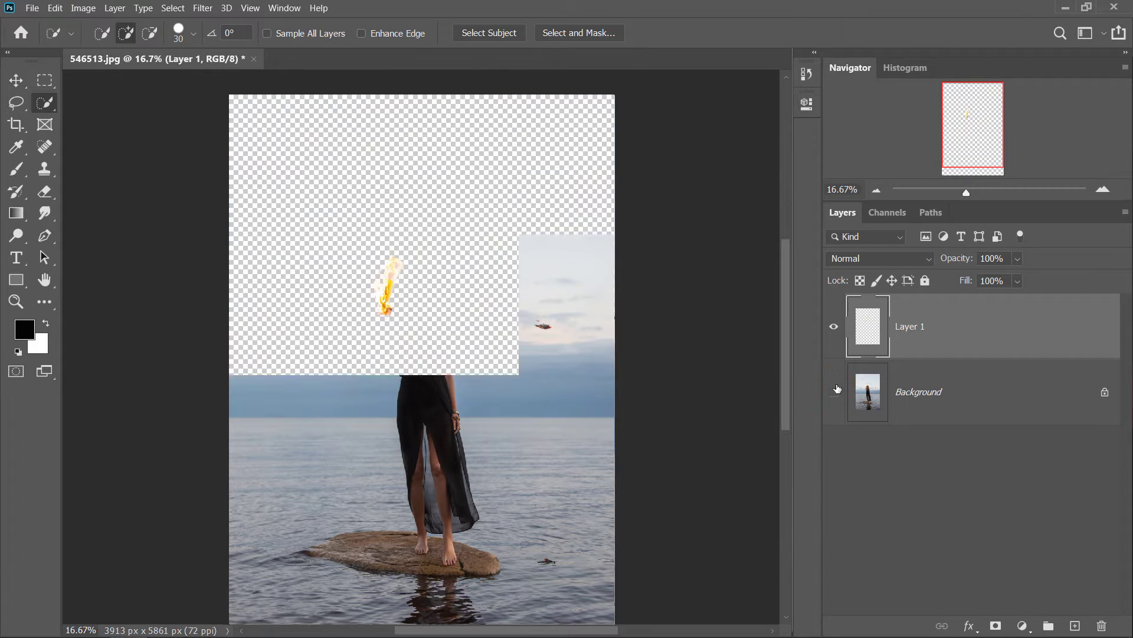
left_click(837, 388)
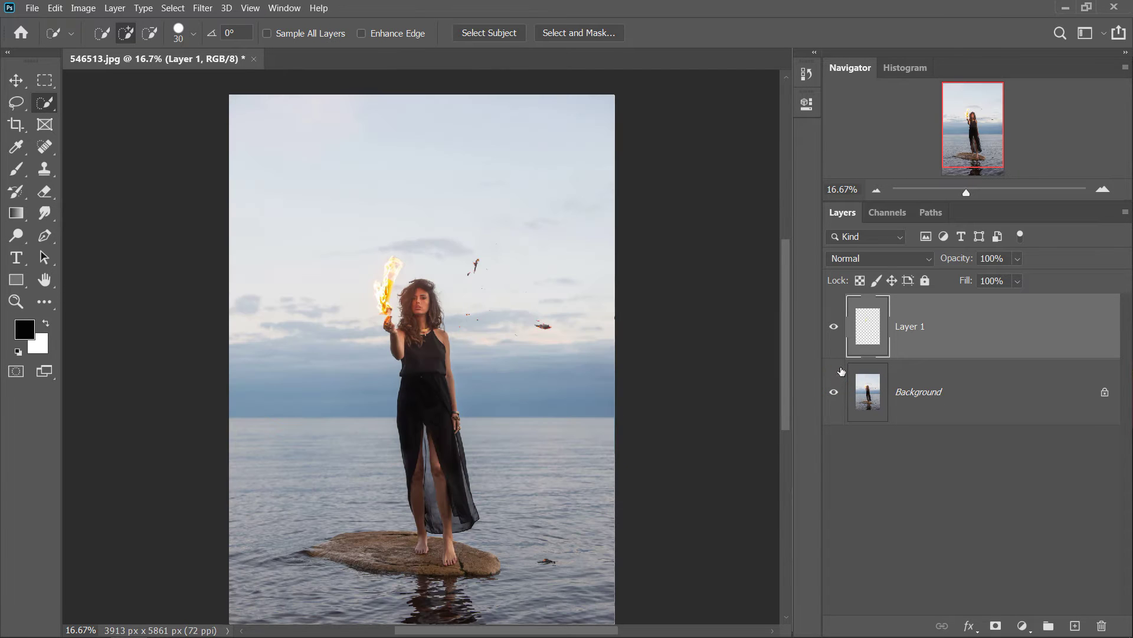
right_click(933, 336)
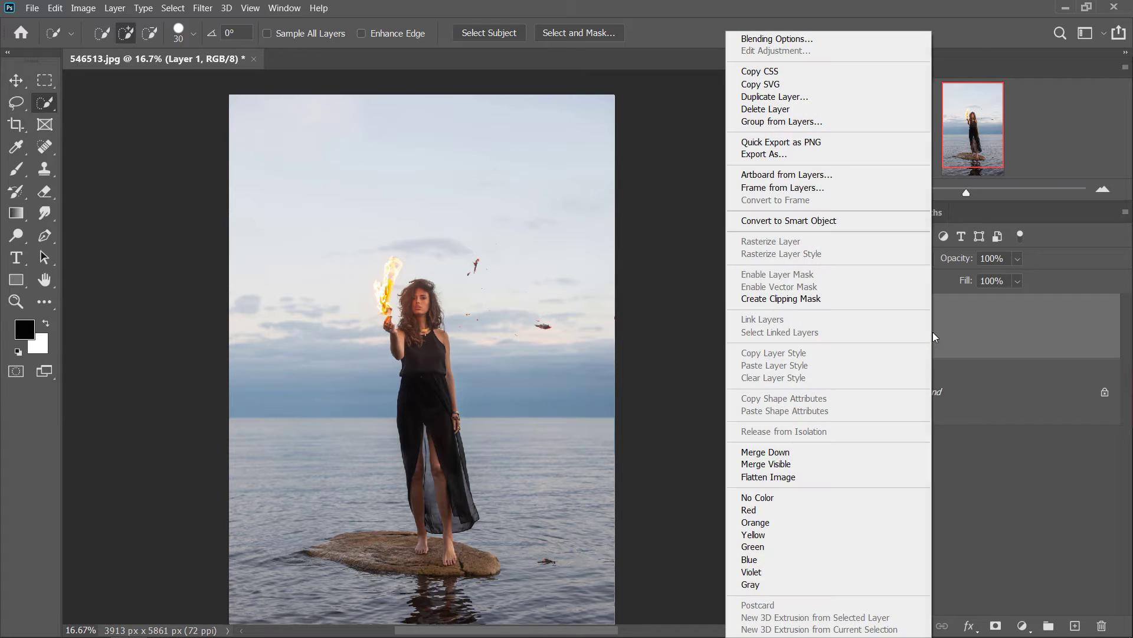
left_click(937, 391)
left_click(837, 392)
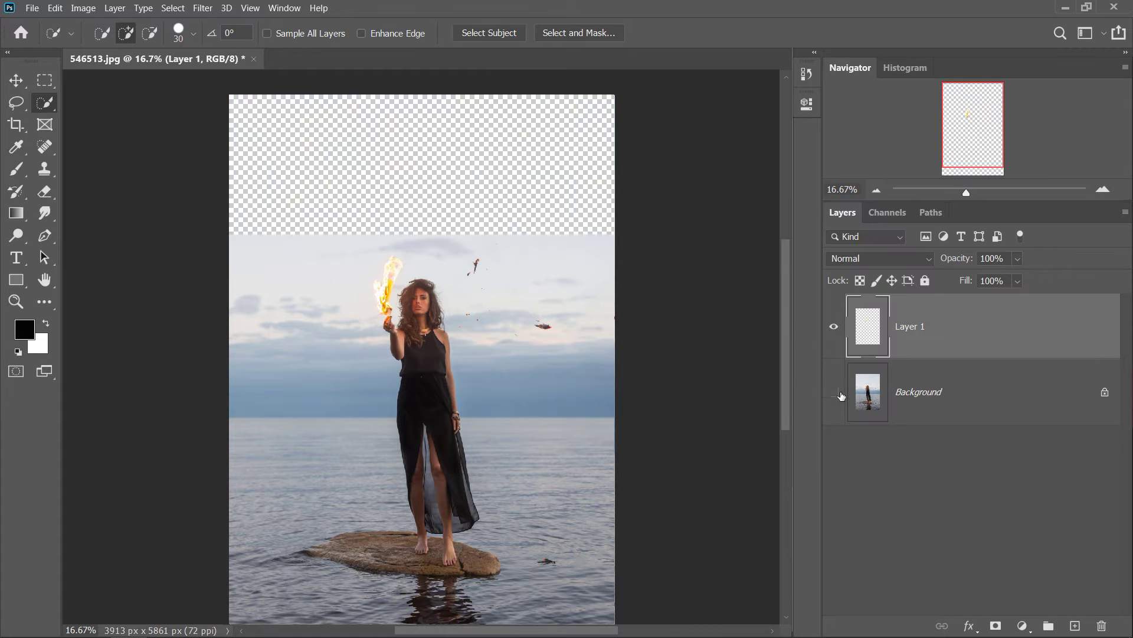
left_click(835, 392)
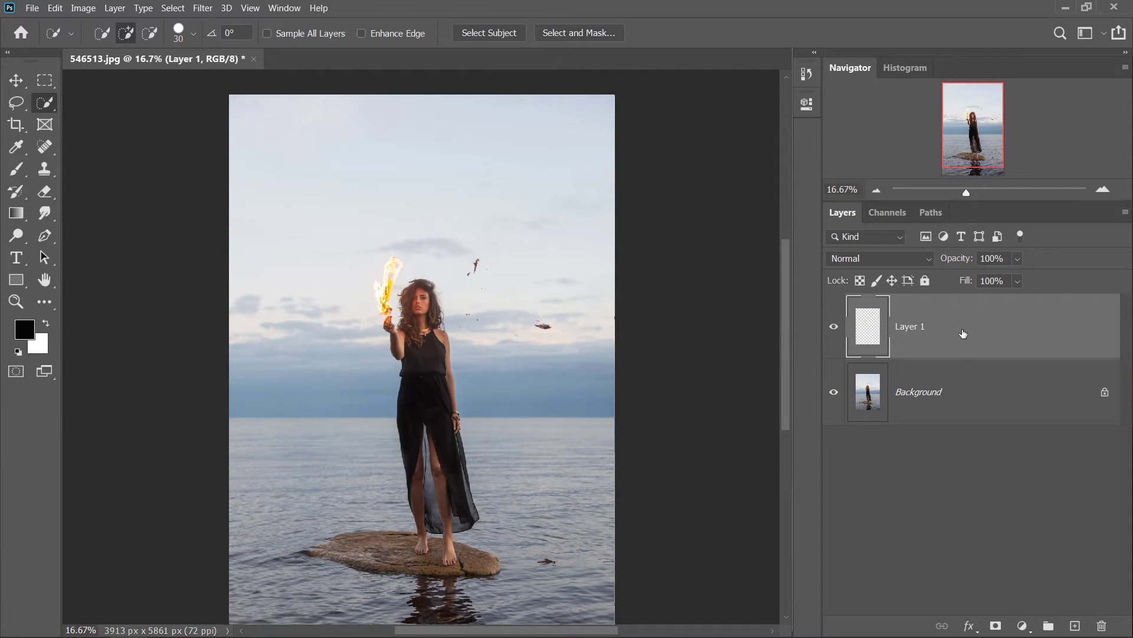
Convert Layer 1 into a smart object.
right_click(962, 329)
left_click(884, 222)
left_click(16, 81)
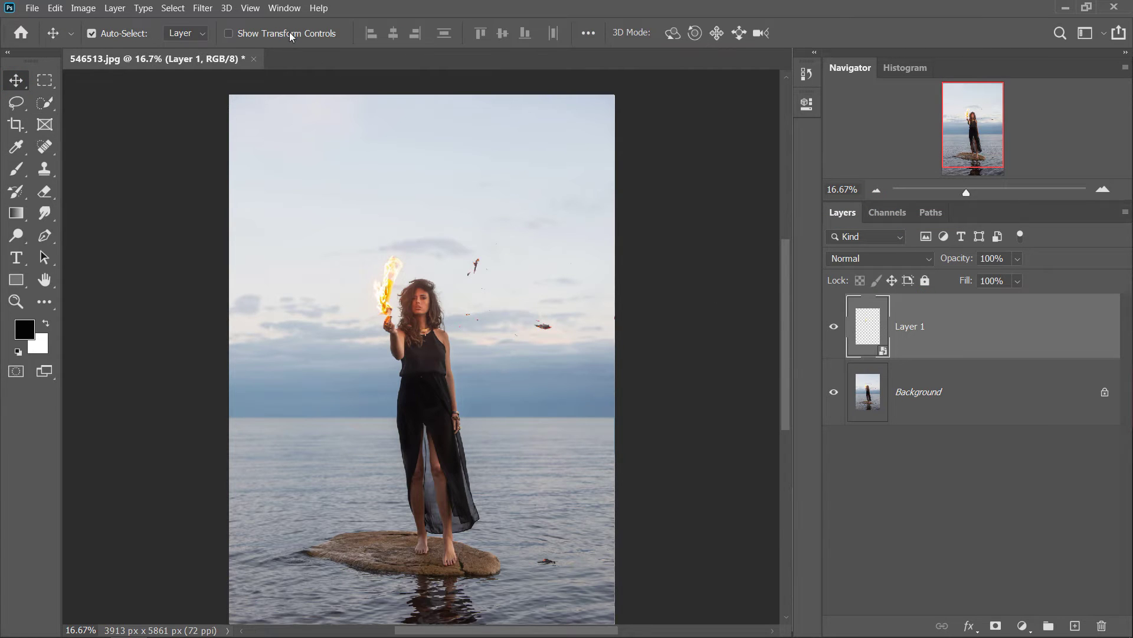
left_click(199, 12)
mouse_move(211, 165)
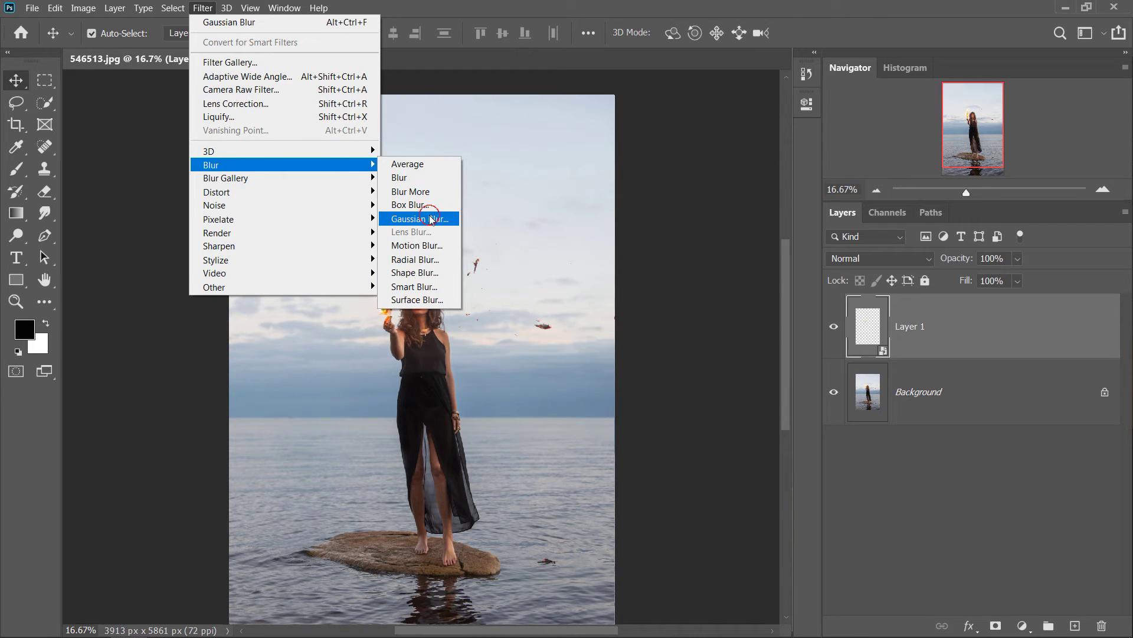
Apply a Gaussian Blur of about 4.1 px to the flame smart object.
left_click(426, 219)
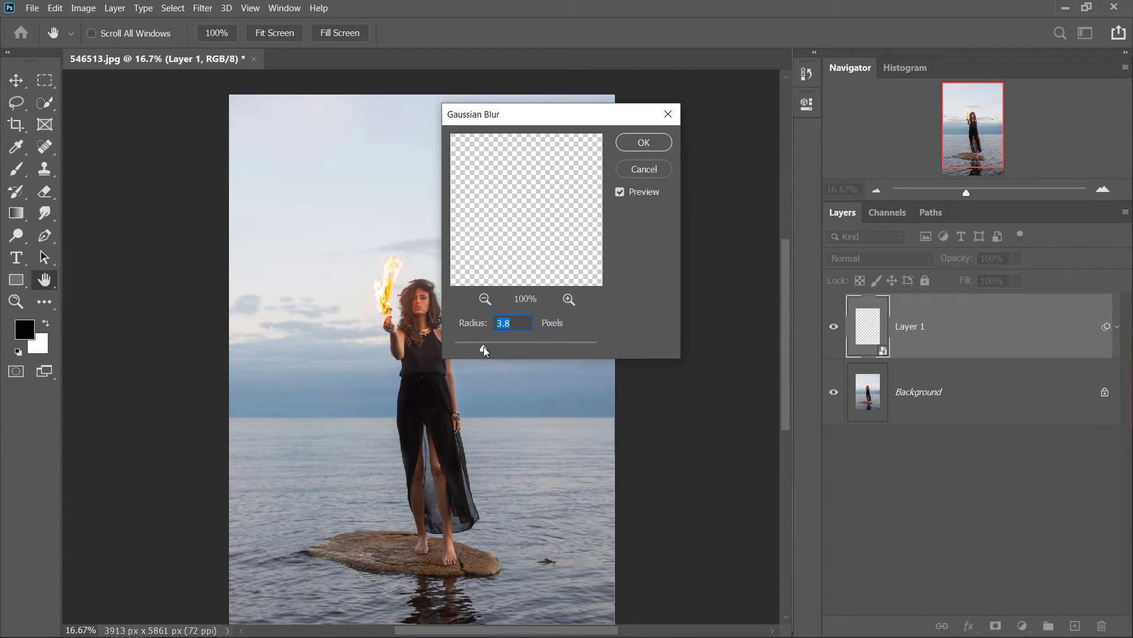
left_click_drag(486, 348, 488, 348)
left_click(642, 142)
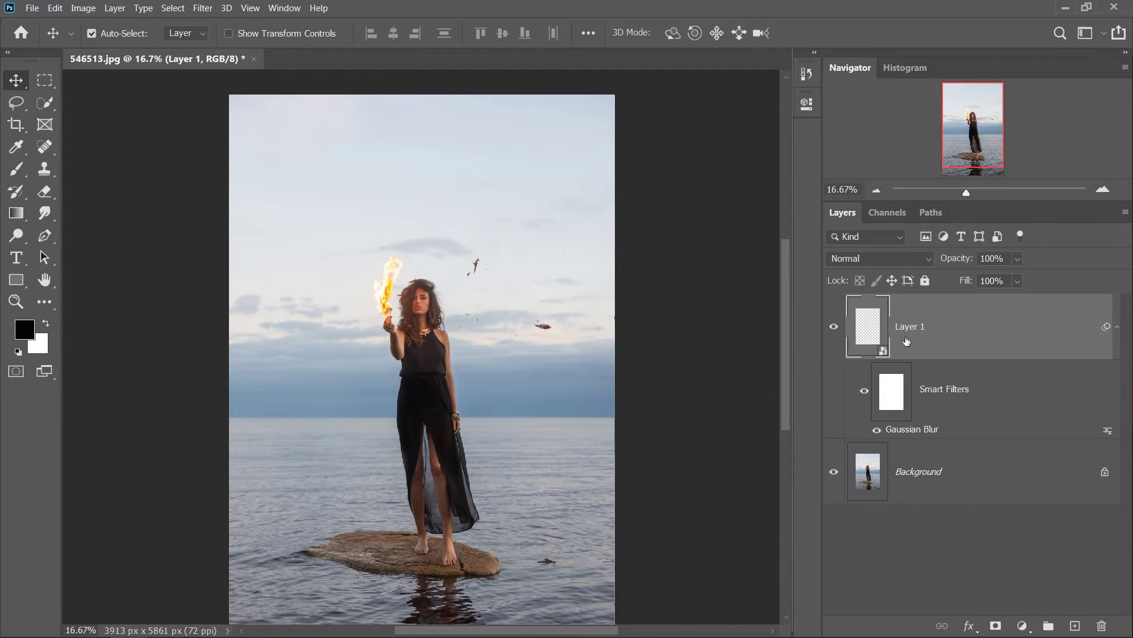
Set Layer 1 to Screen, then duplicate it and set the copy to Linear Dodge (Add).
left_click(901, 262)
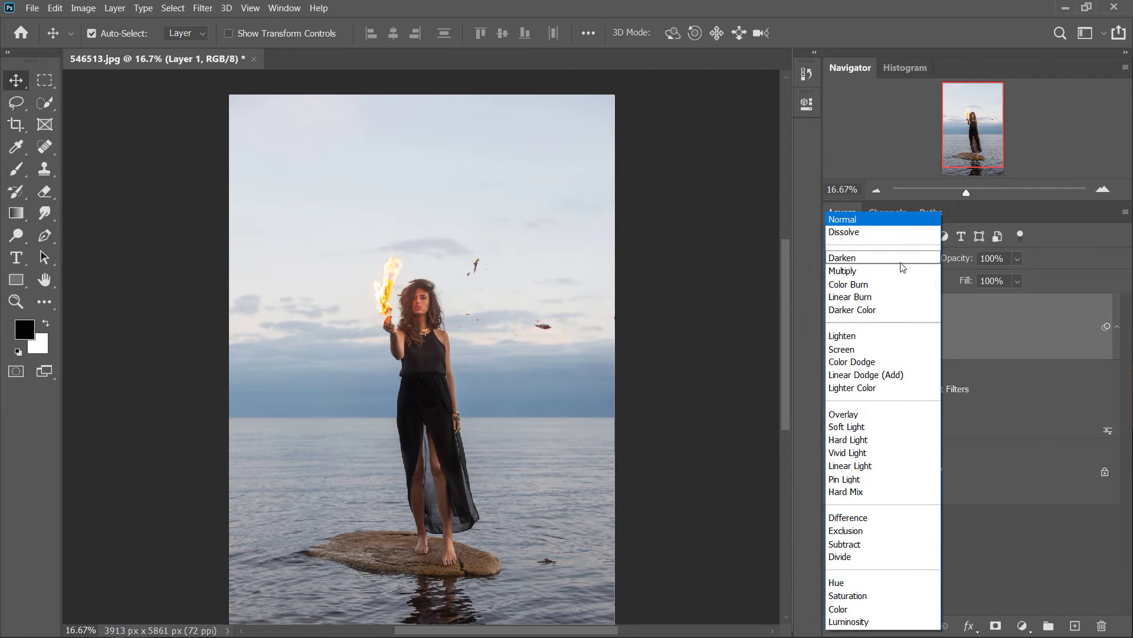
left_click(899, 349)
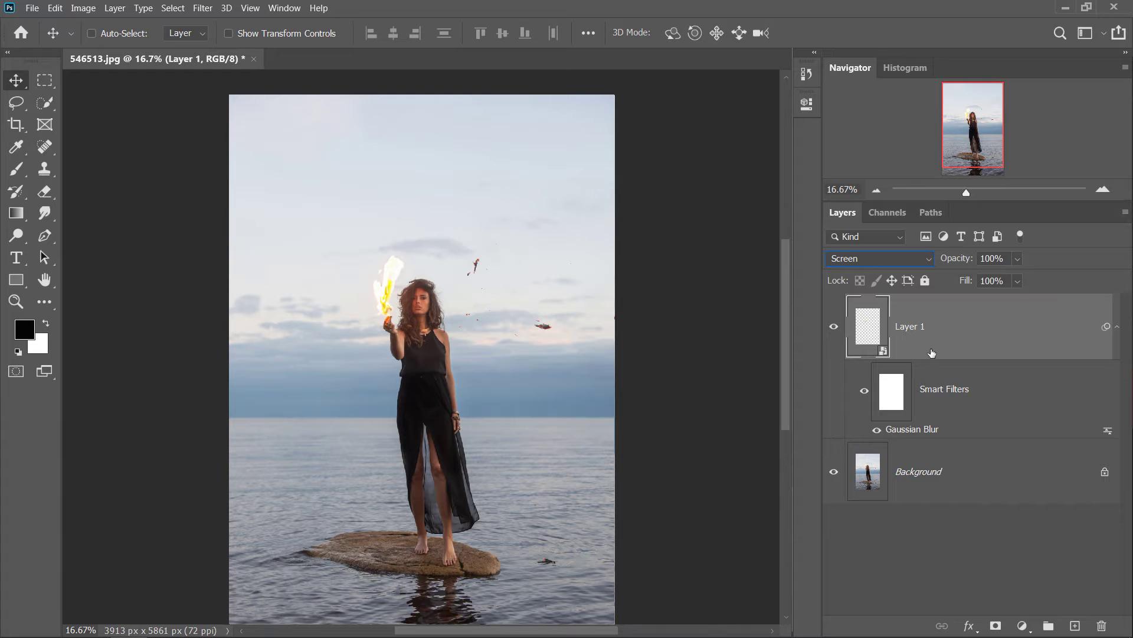
key("ctrl+j")
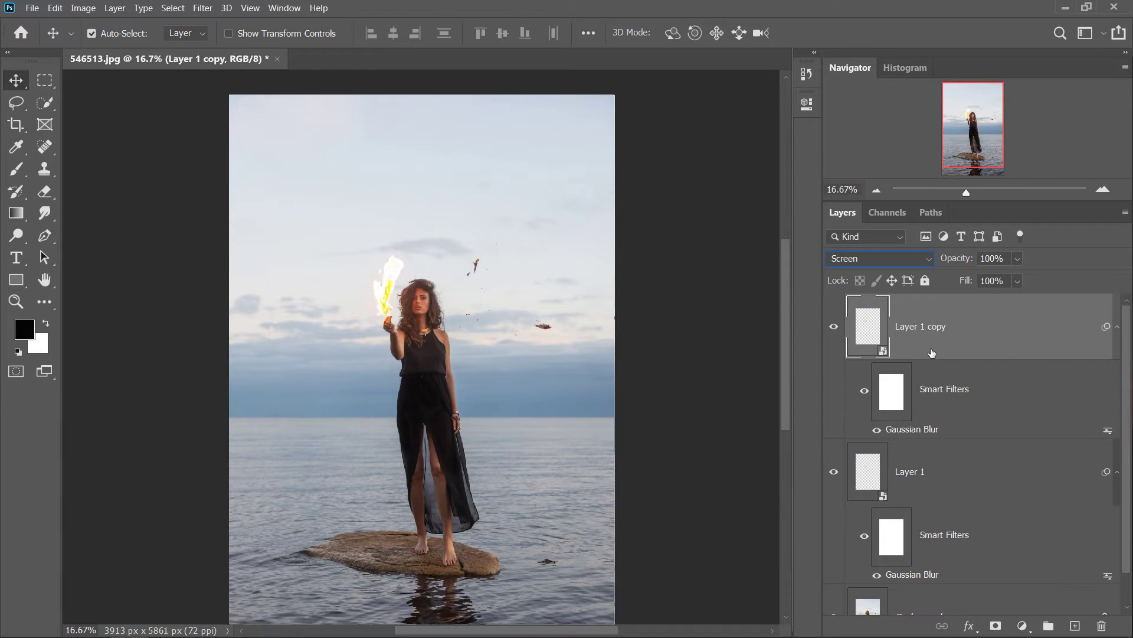
left_click(907, 260)
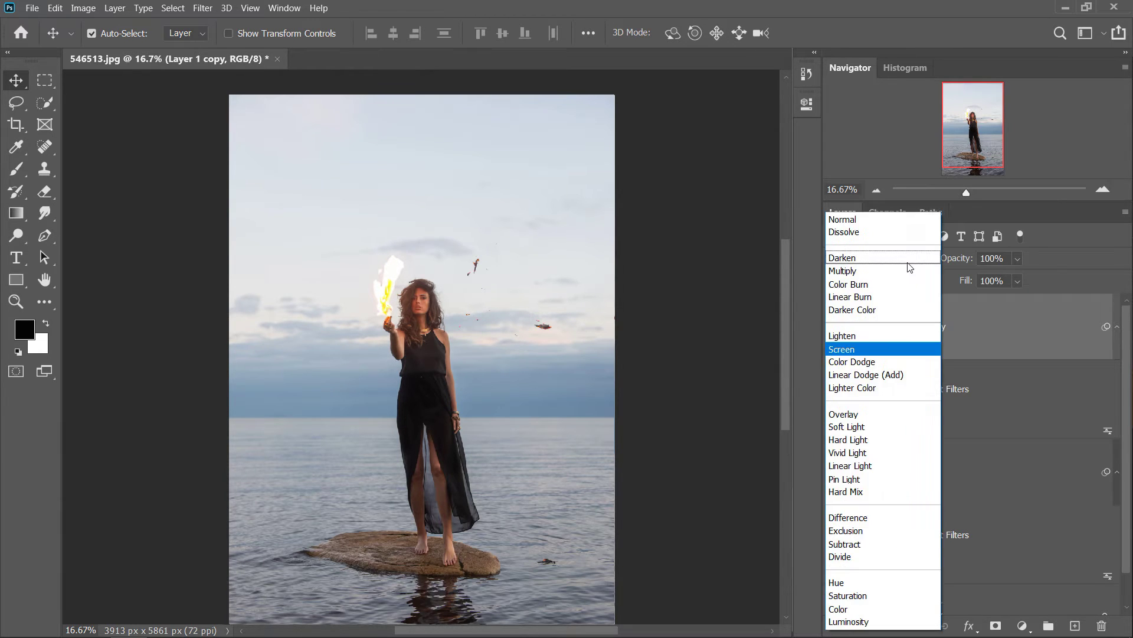
left_click(895, 375)
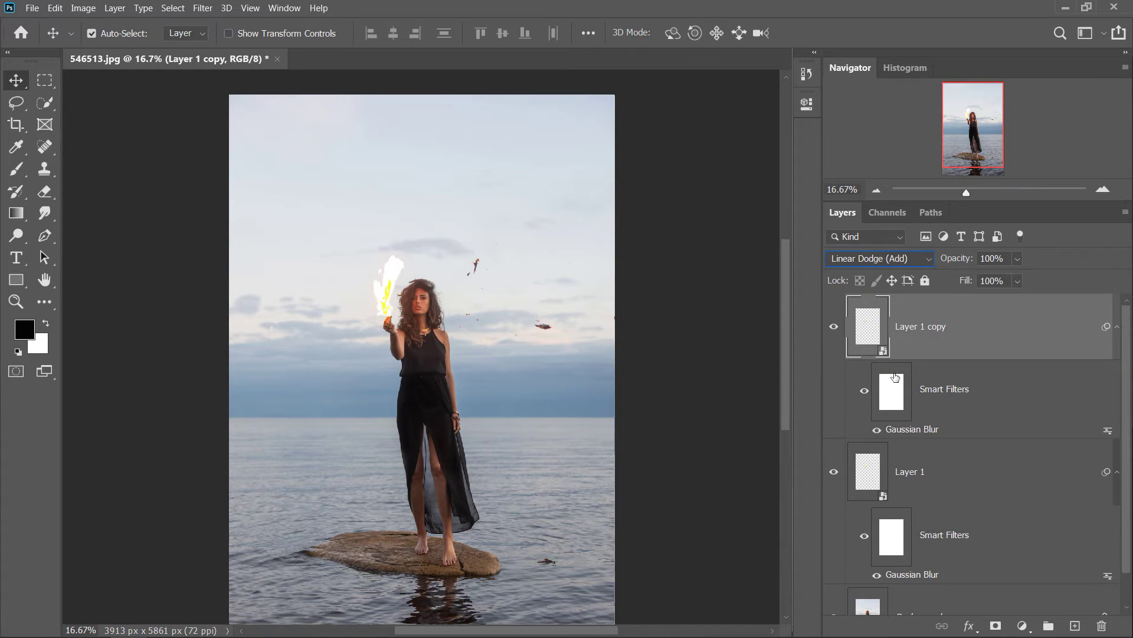
Raise Layer 1 copy's Gaussian Blur radius to about 118.7 px.
double_click(931, 430)
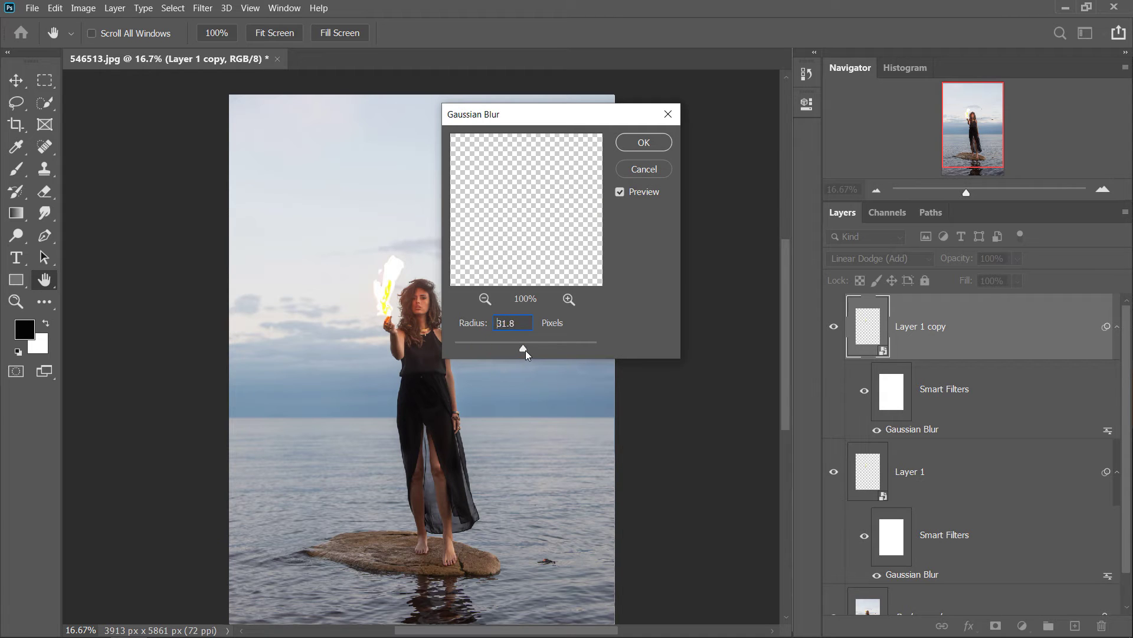
left_click_drag(526, 349, 553, 348)
left_click_drag(548, 347, 555, 345)
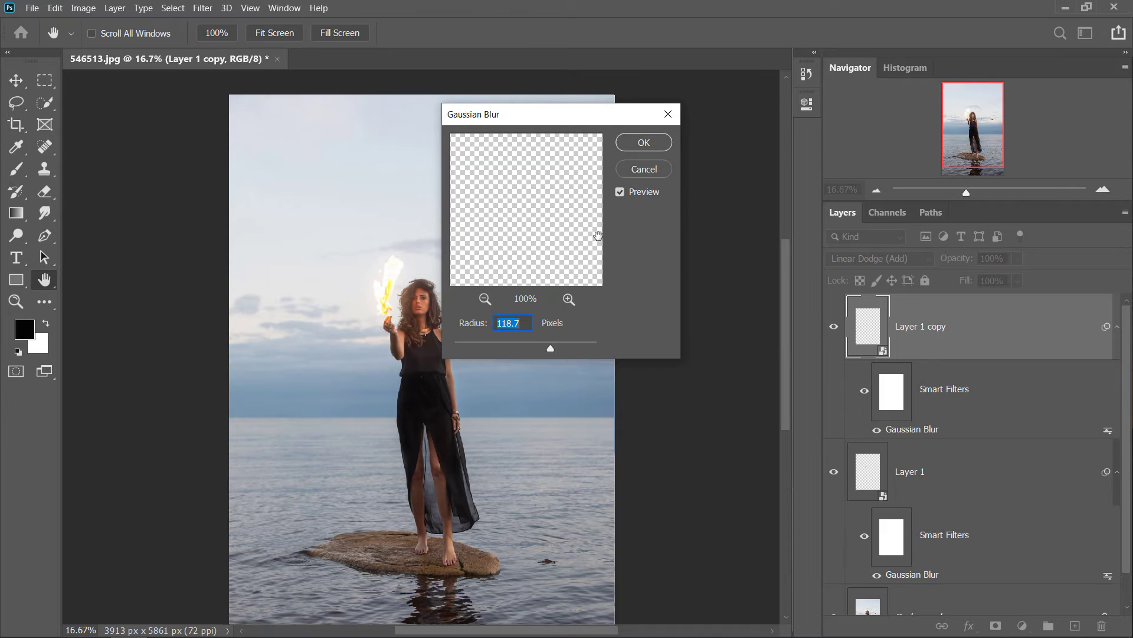
left_click(633, 148)
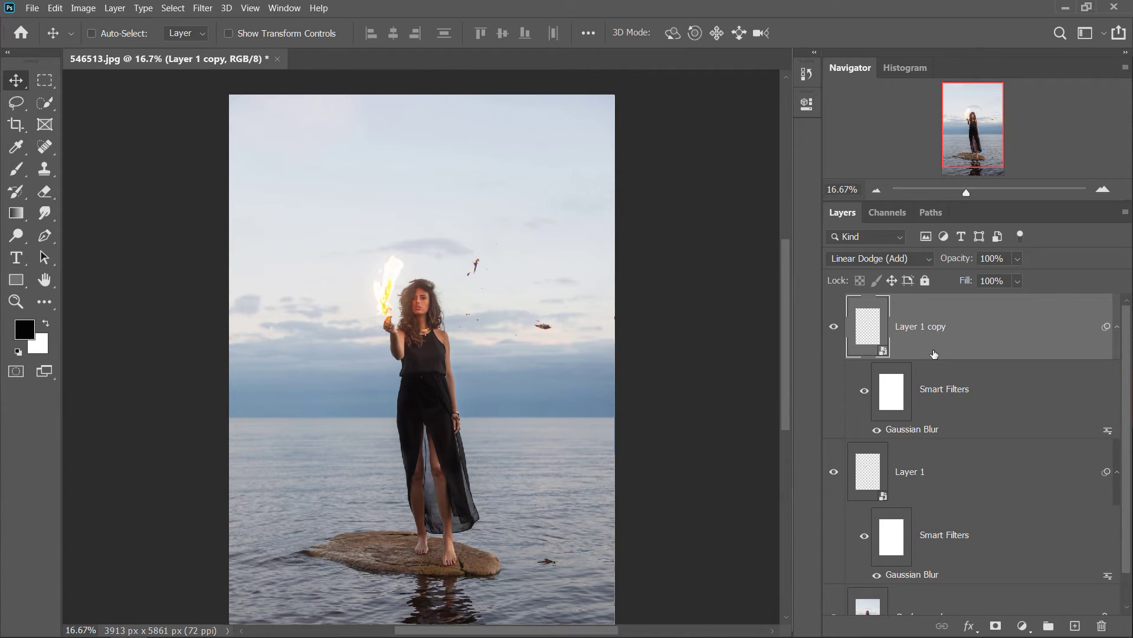
Duplicate into Layer 1 copy 2 and widen its Gaussian Blur to about 424 px.
key("ctrl+j")
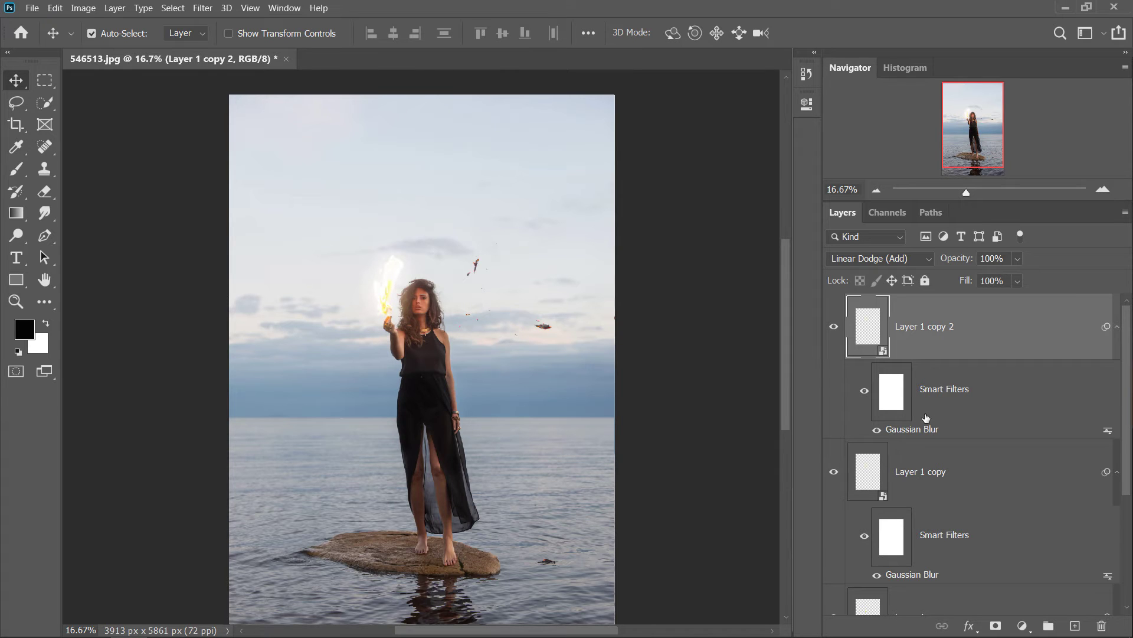
double_click(921, 436)
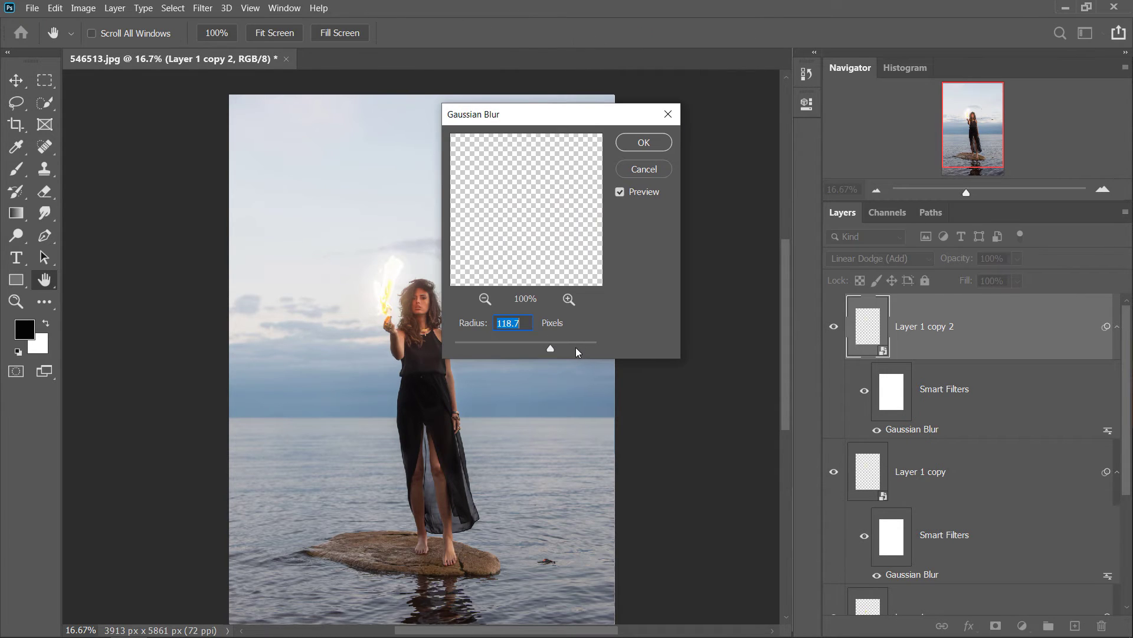
left_click_drag(575, 347, 579, 348)
left_click(634, 144)
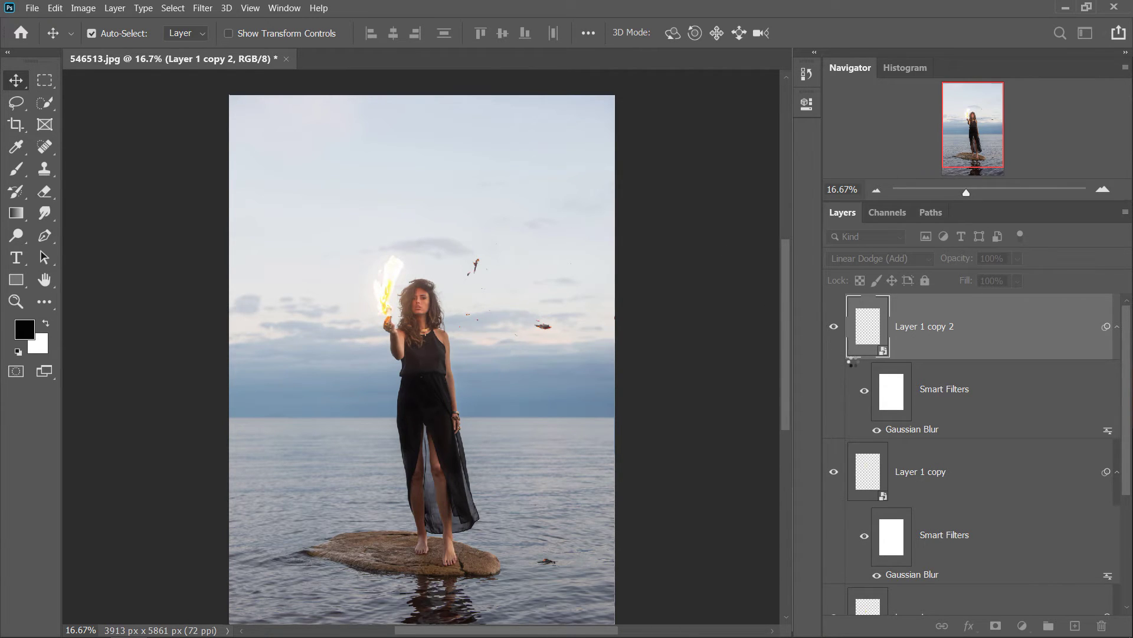
scroll(888, 380, "down", 1)
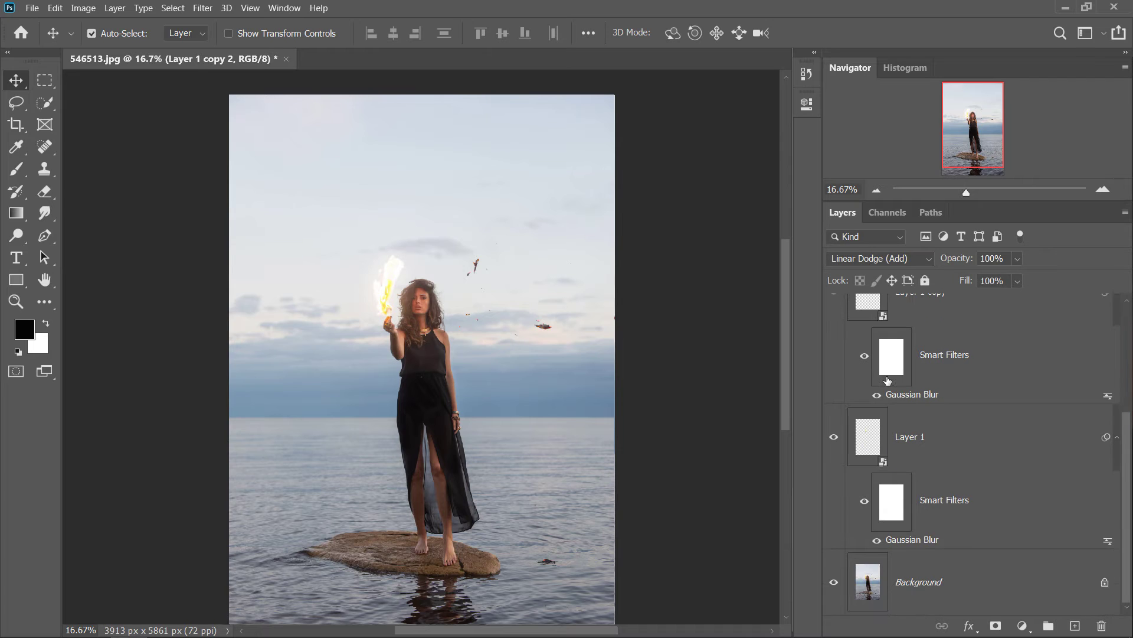
left_click(938, 579)
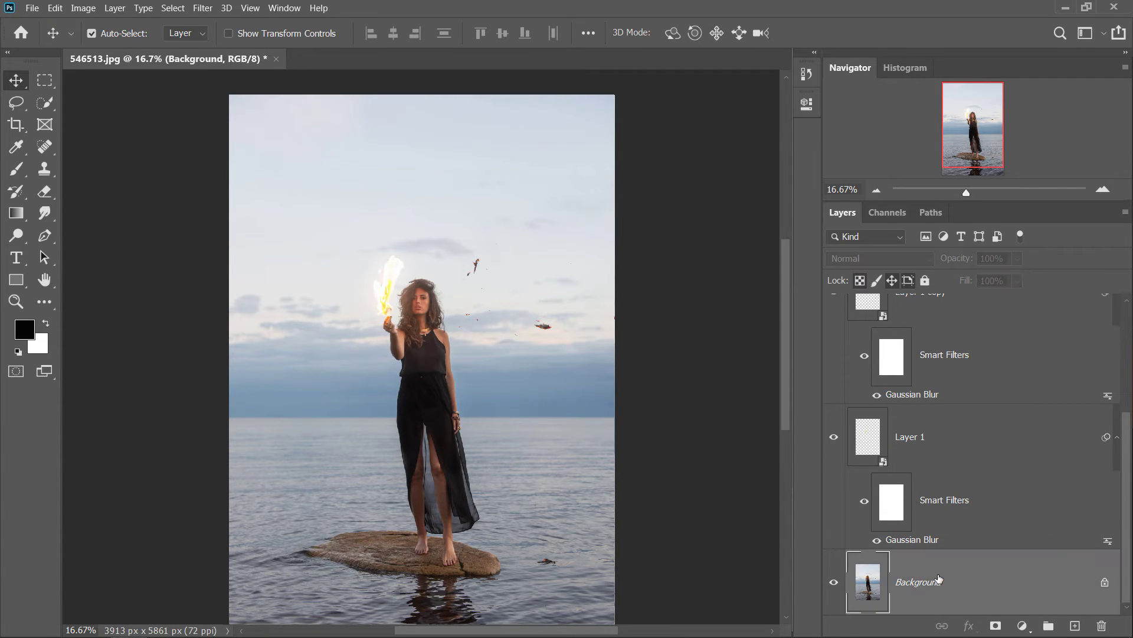
left_click(1020, 627)
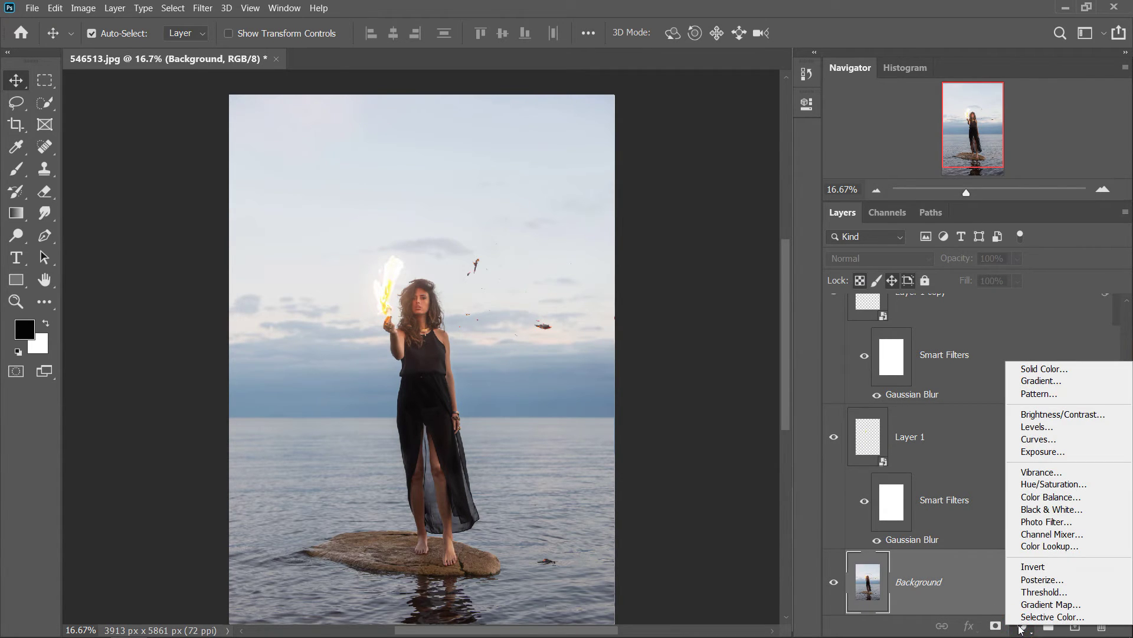
Add a Color Lookup adjustment using the NightFromDay.CUBE 3DLUT file.
left_click(1044, 546)
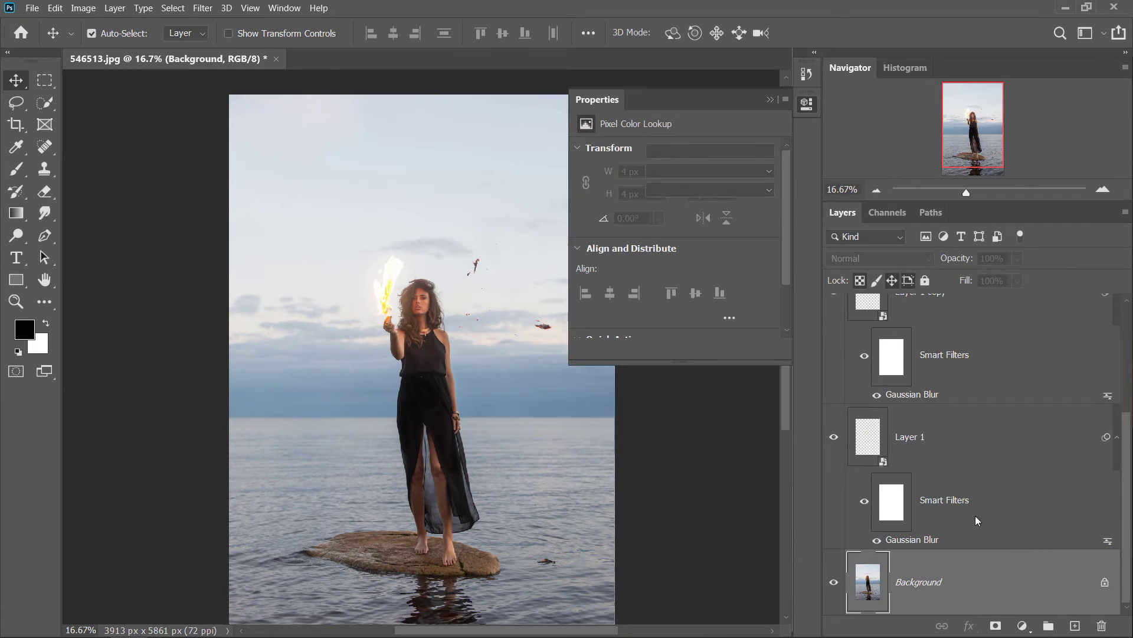
left_click(718, 151)
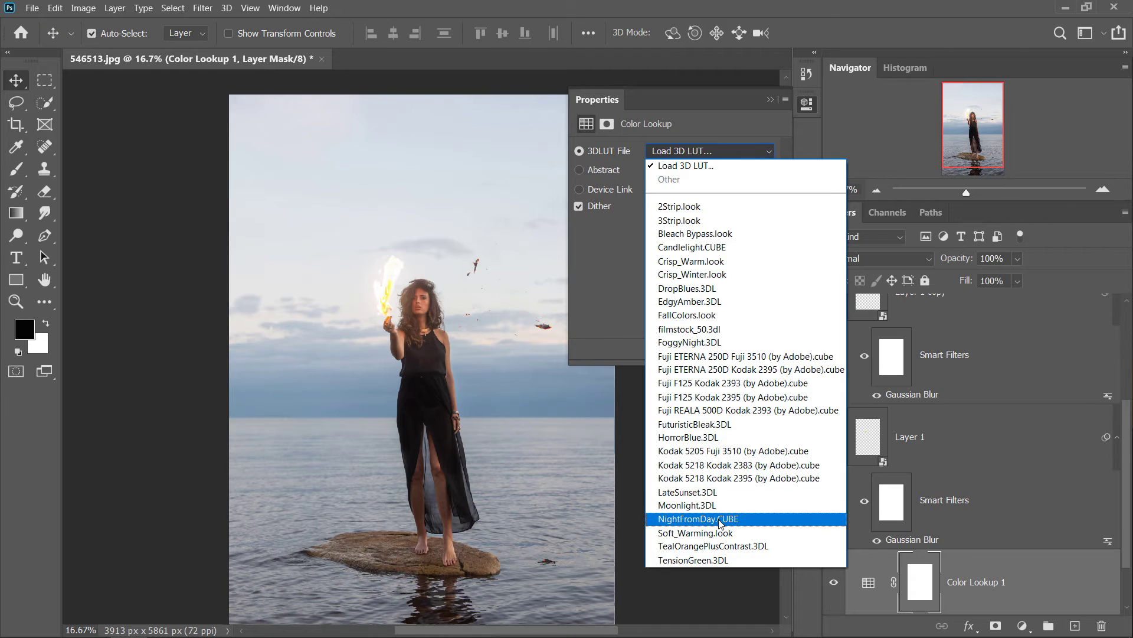
left_click(721, 519)
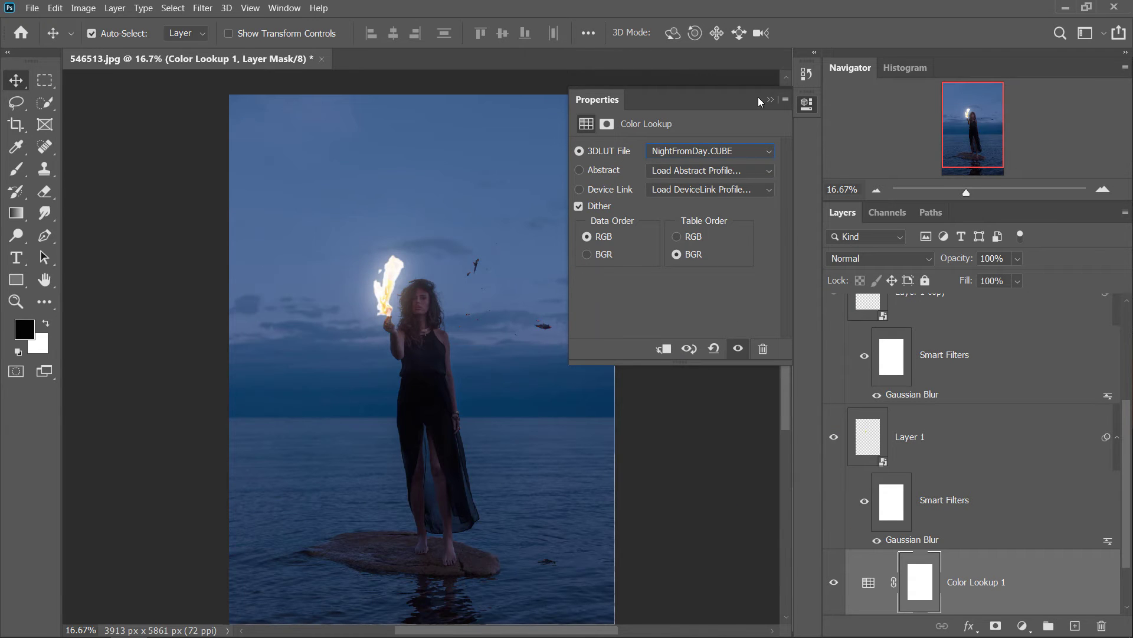
left_click(770, 98)
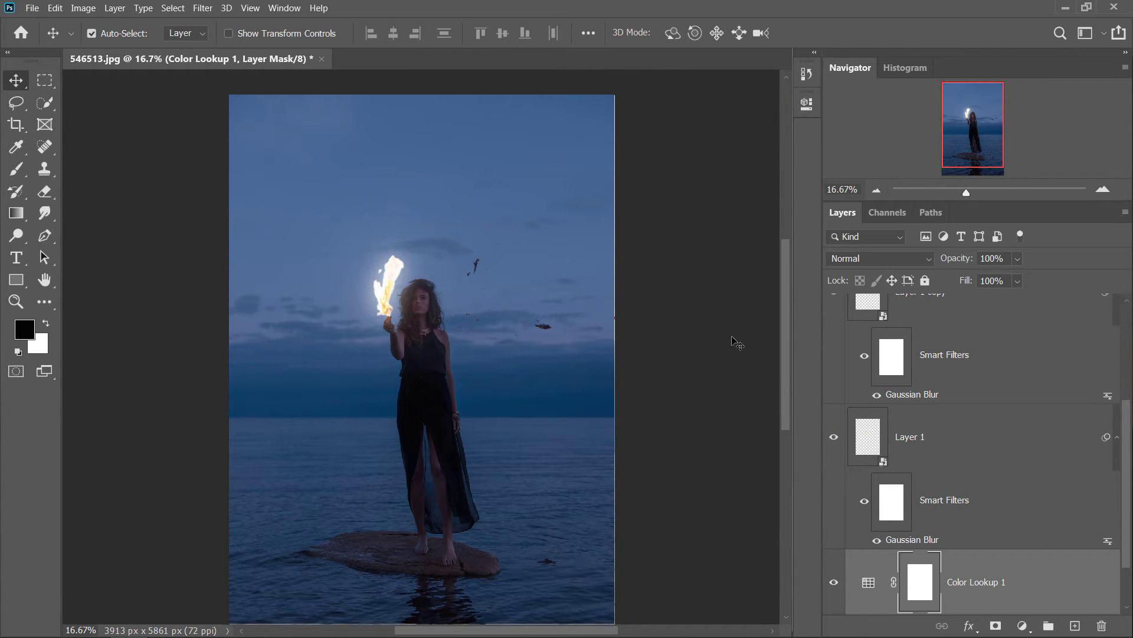
Select Layer 1 copy 2 through Color Lookup 1 and group them into Group 1.
scroll(942, 479, "down", 2)
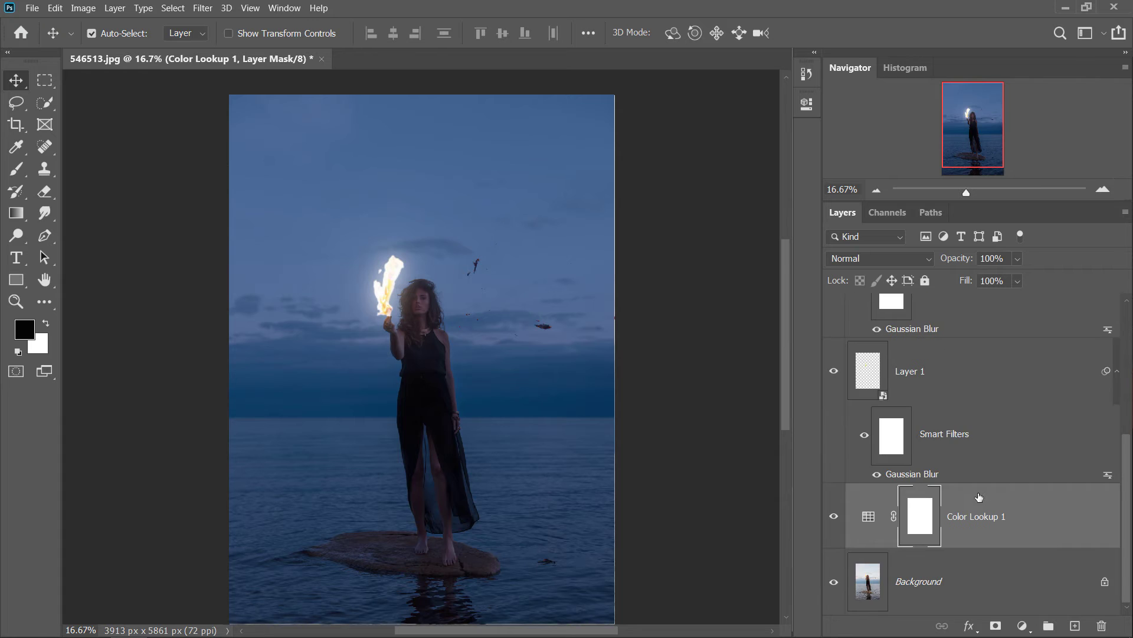
left_click(991, 581)
left_click(712, 413)
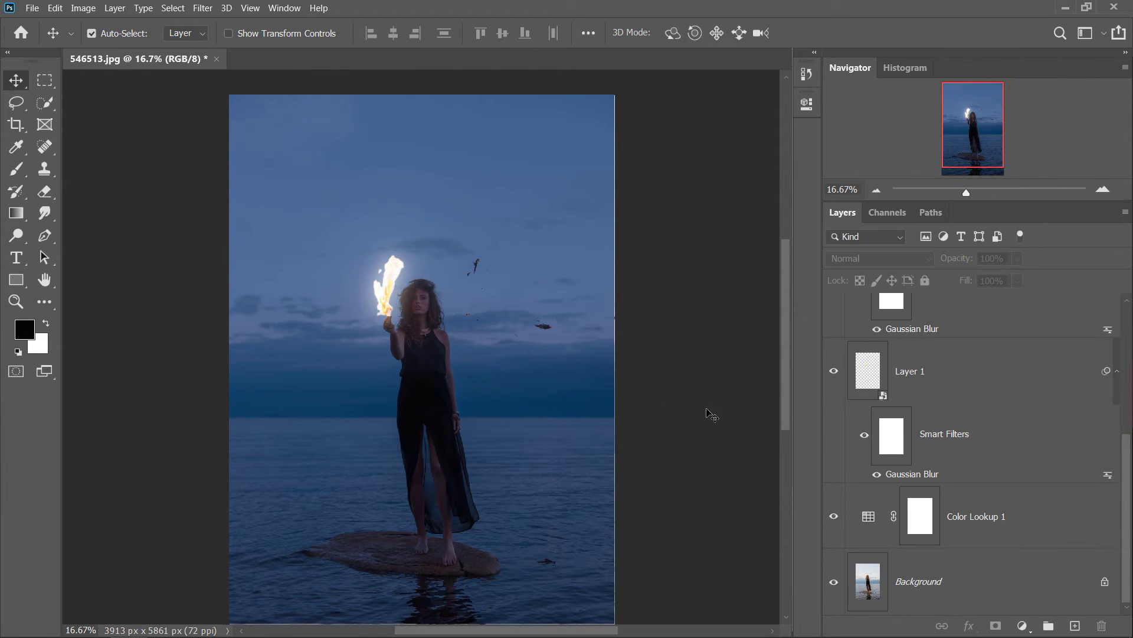
scroll(939, 543, "up", 7)
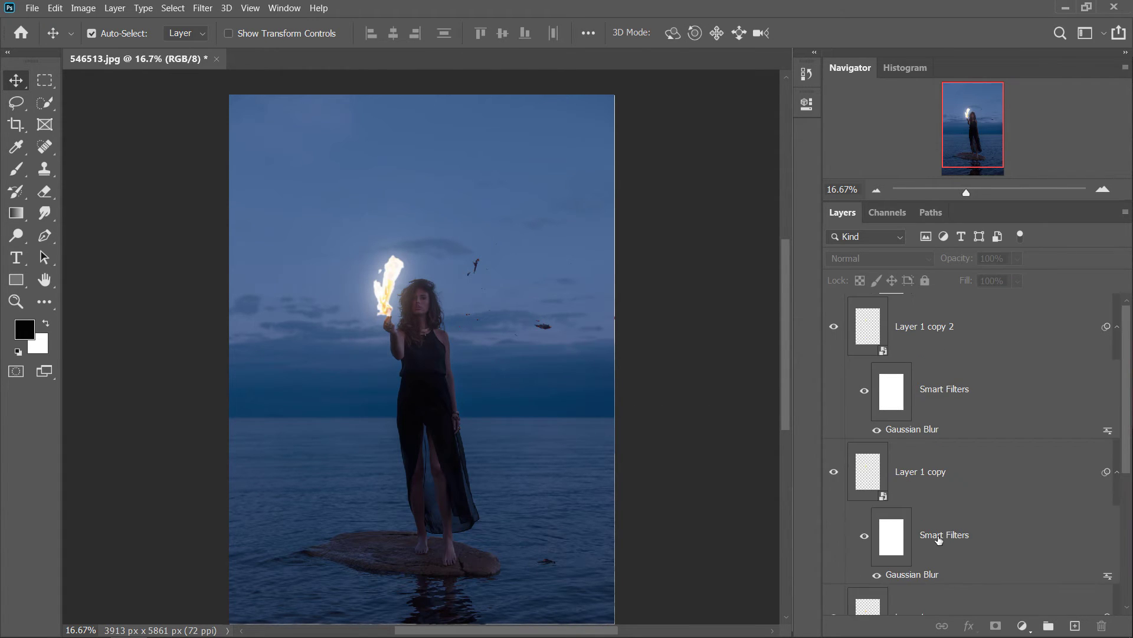
left_click(963, 337)
scroll(967, 371, "down", 7)
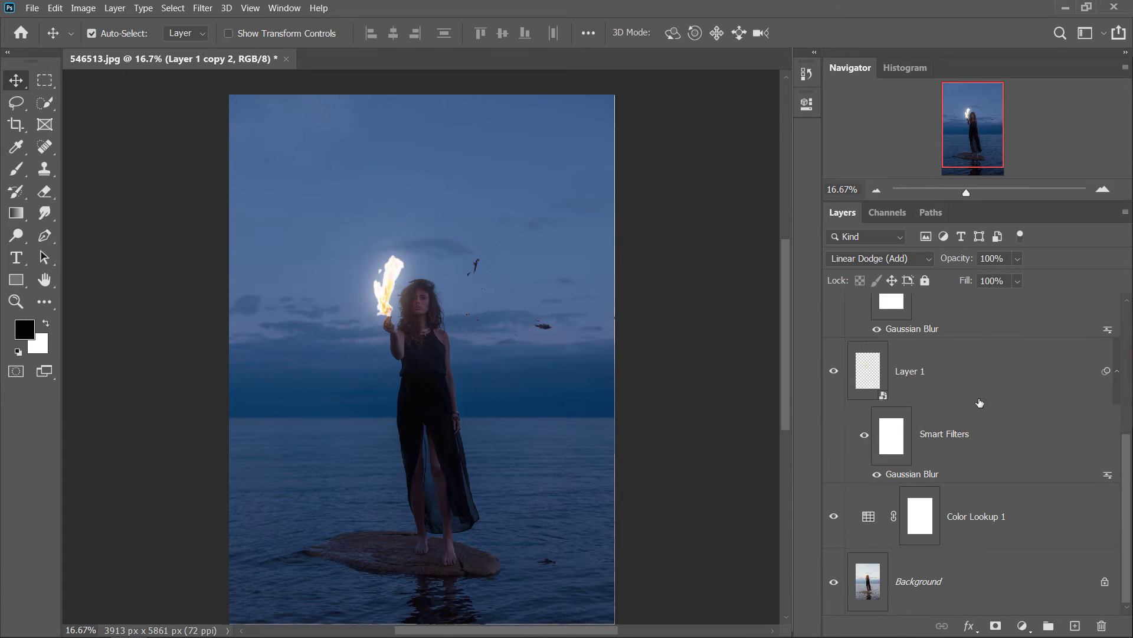
left_click(988, 535)
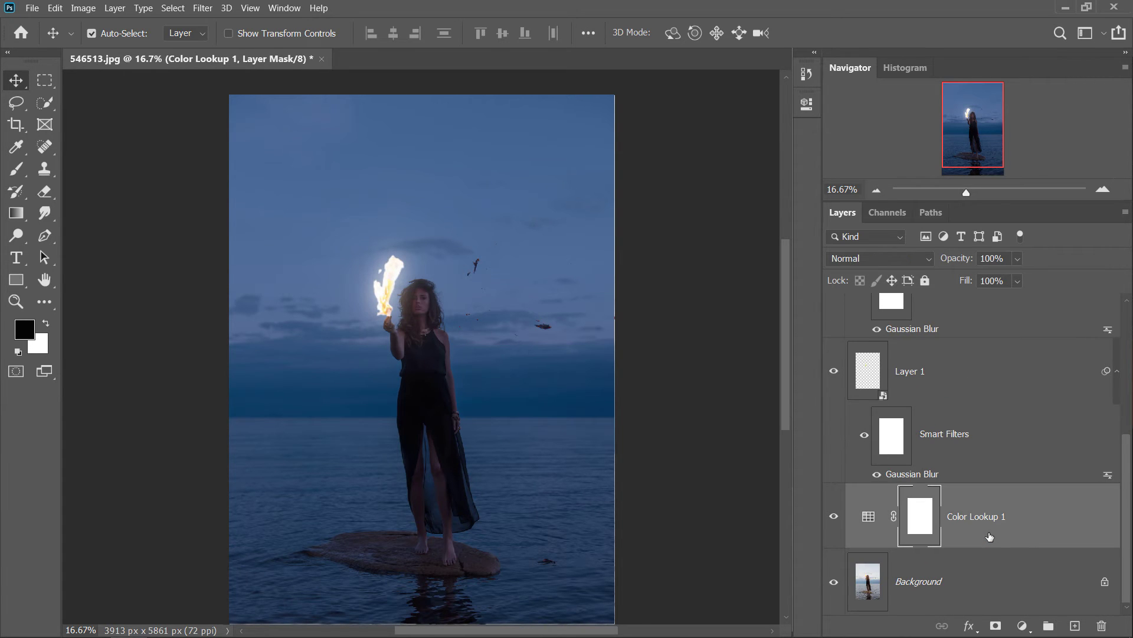
scroll(948, 388, "up", 5)
left_click(980, 353)
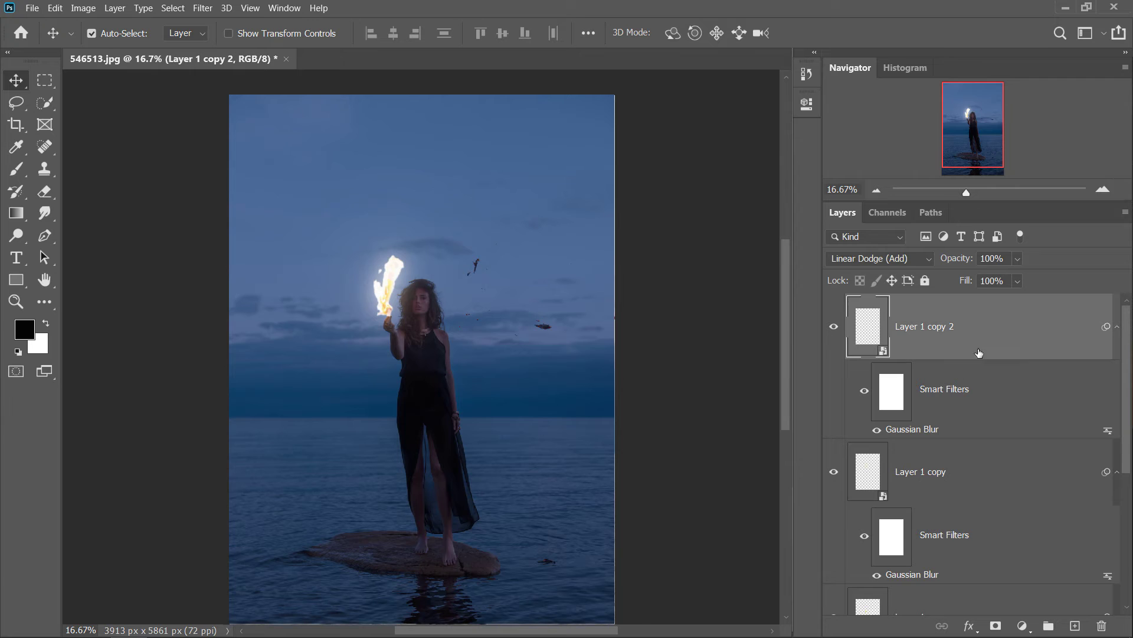
scroll(1013, 525, "down", 5)
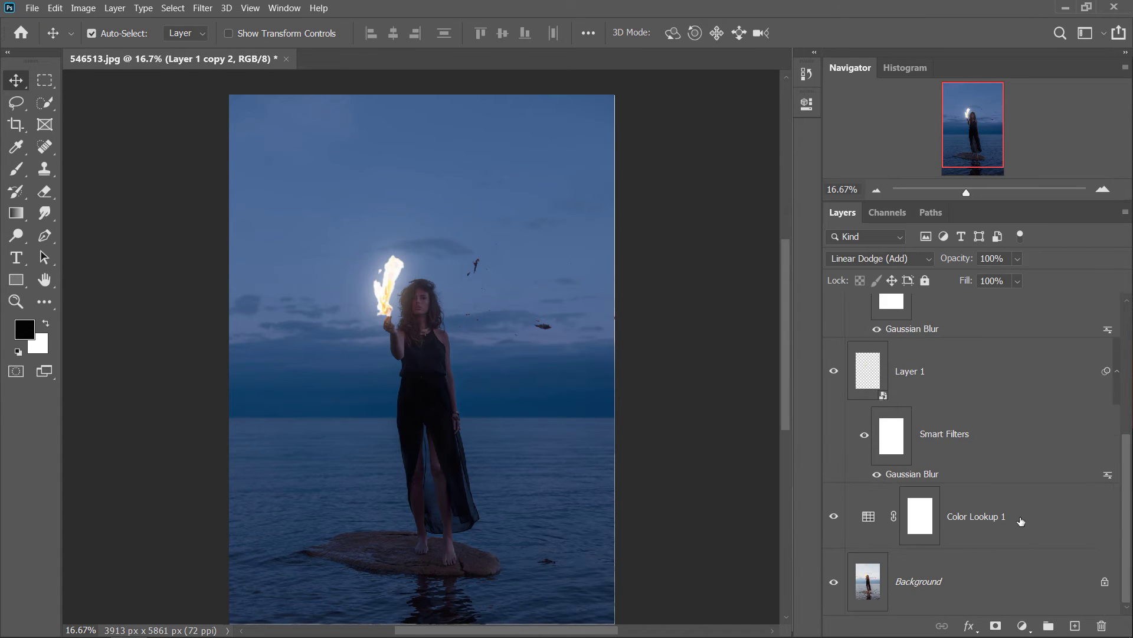
left_click(1022, 519, "shift")
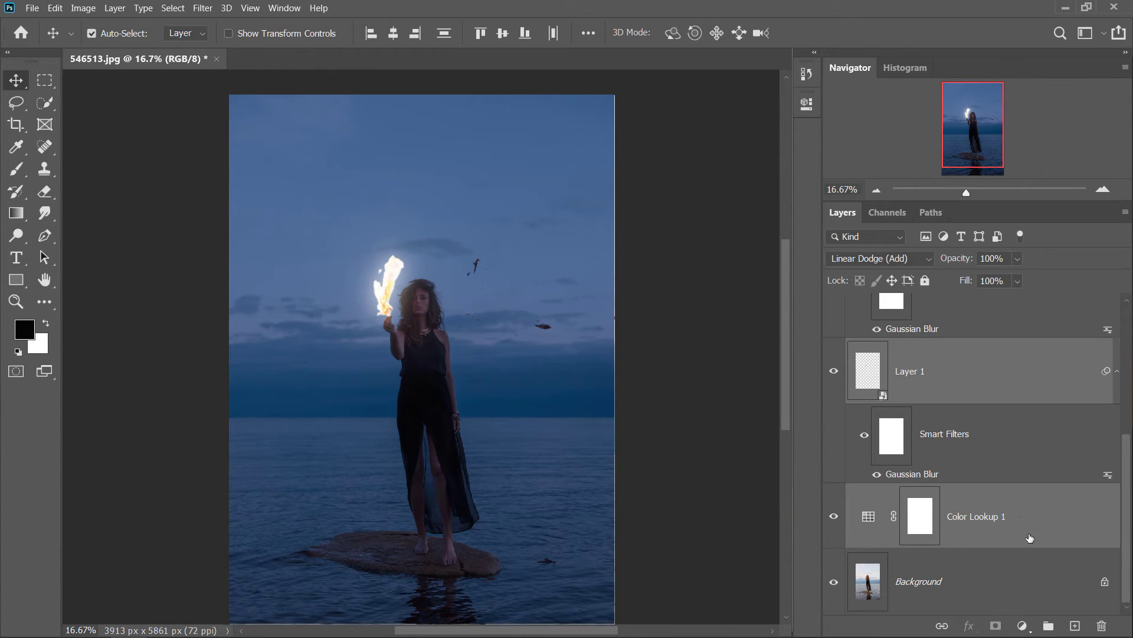
left_click_drag(1066, 609, 1048, 625)
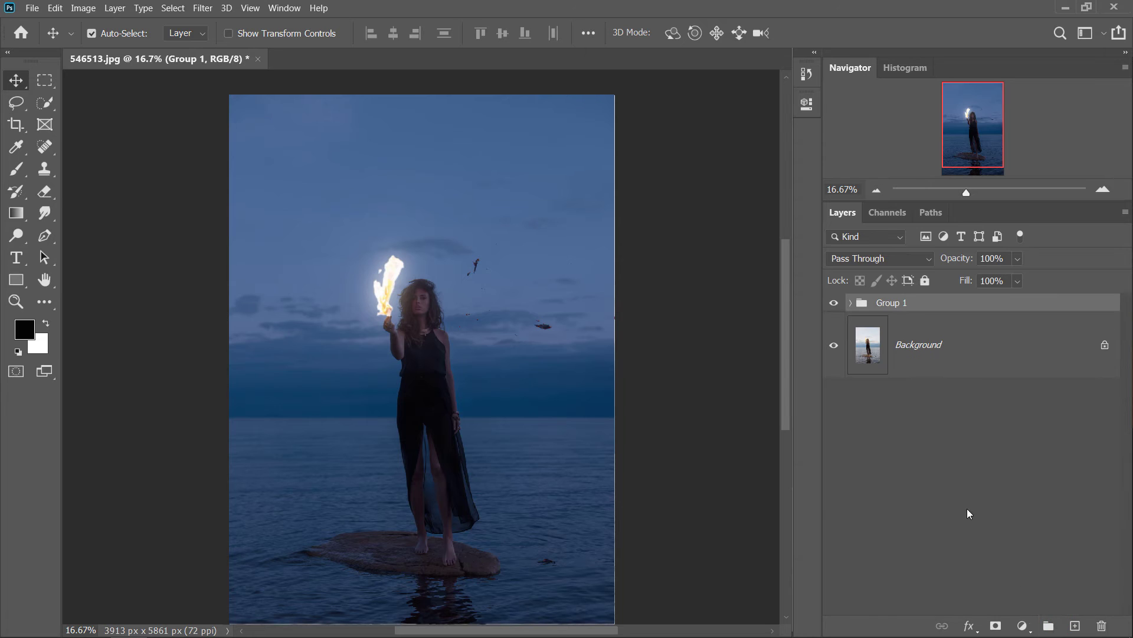
Toggle Group 1's visibility to compare, expand it, and target the Color Lookup 1 mask.
left_click(834, 303)
left_click(834, 304)
left_click(851, 304)
scroll(933, 500, "down", 5)
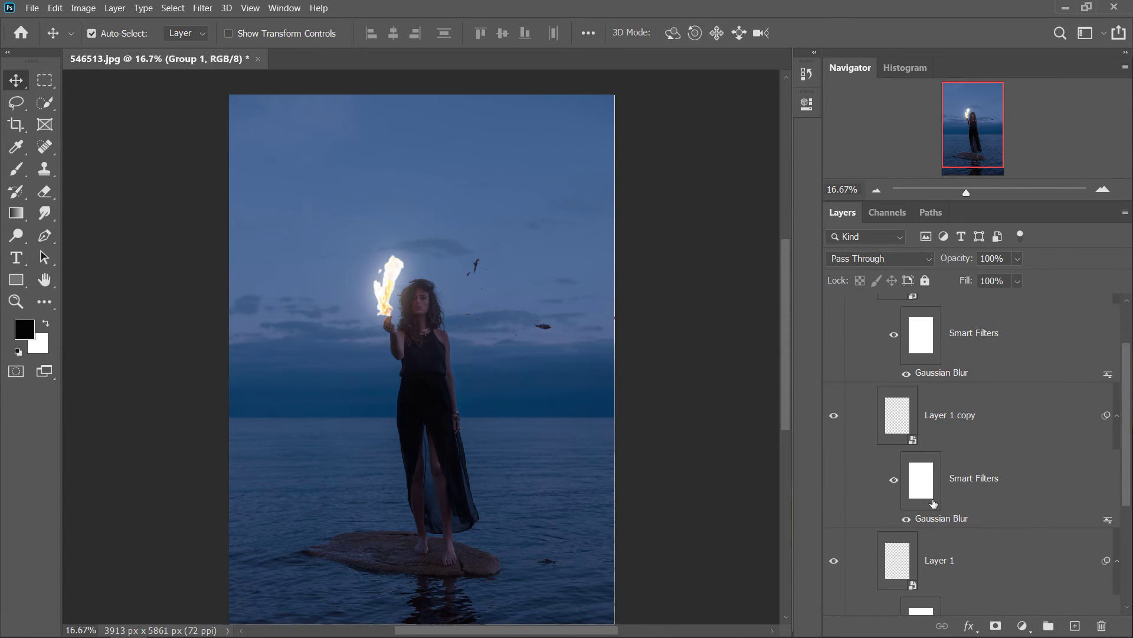
scroll(933, 500, "down", 1)
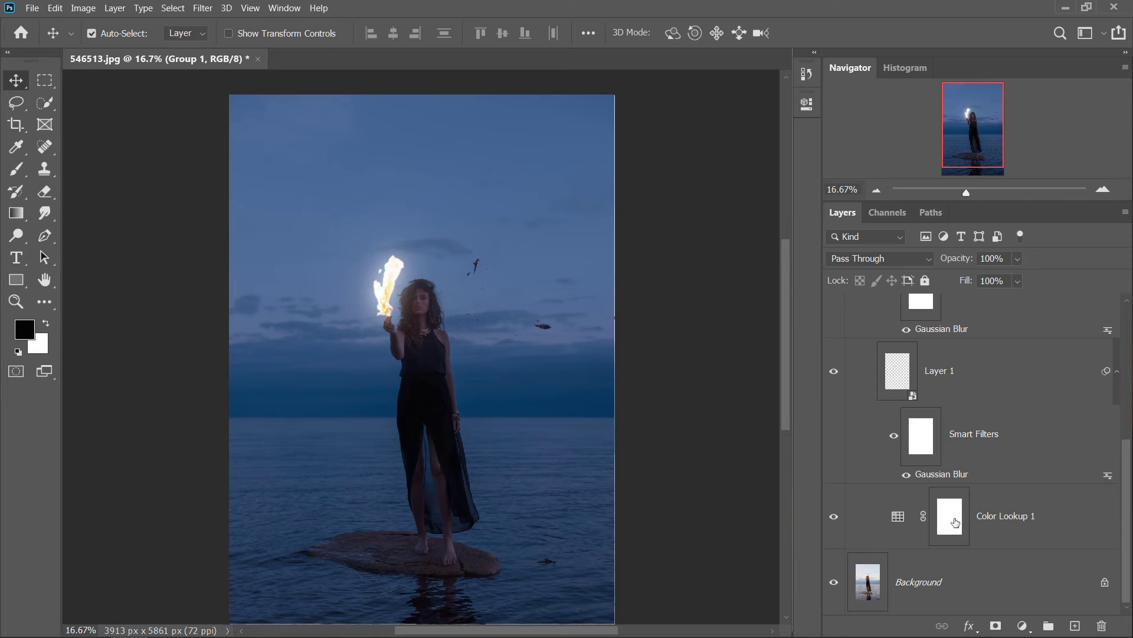
left_click(955, 522)
Zoom onto the woman's face and set up a black Brush with 0% hardness.
key("x")
key("ctrl+equal")
key("ctrl+equal")
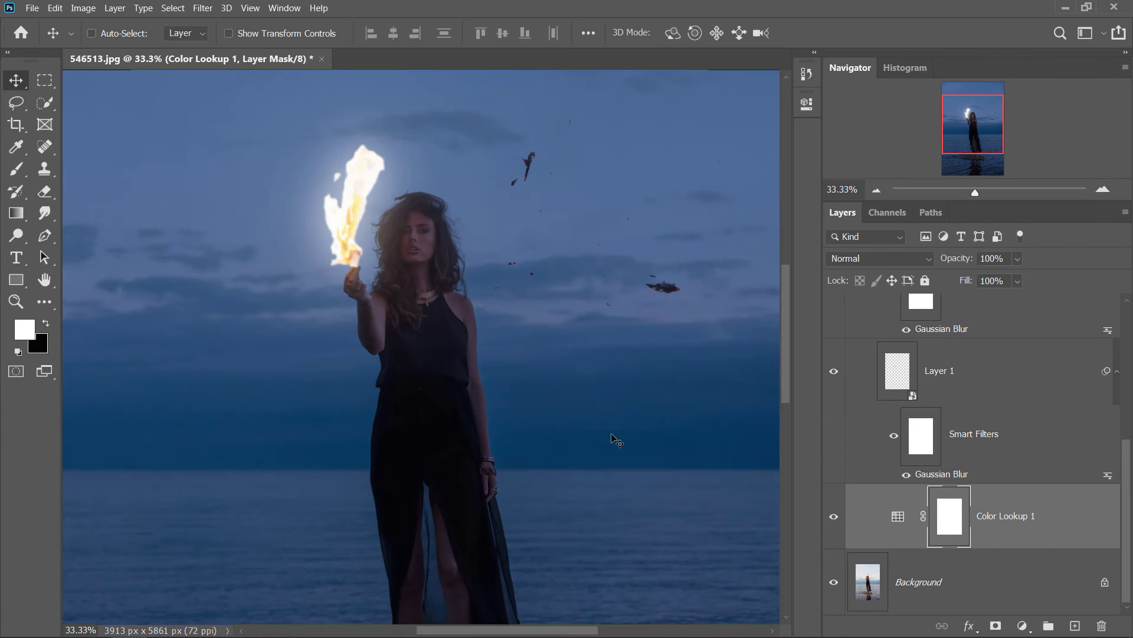
key("ctrl+equal")
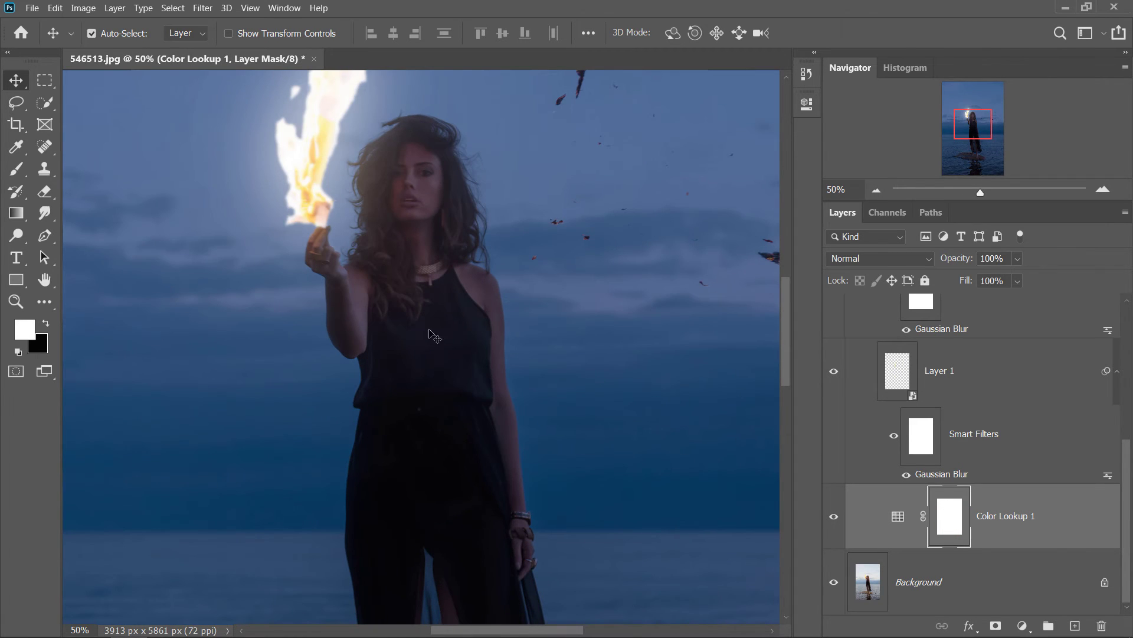
left_click_drag(417, 310, 424, 384)
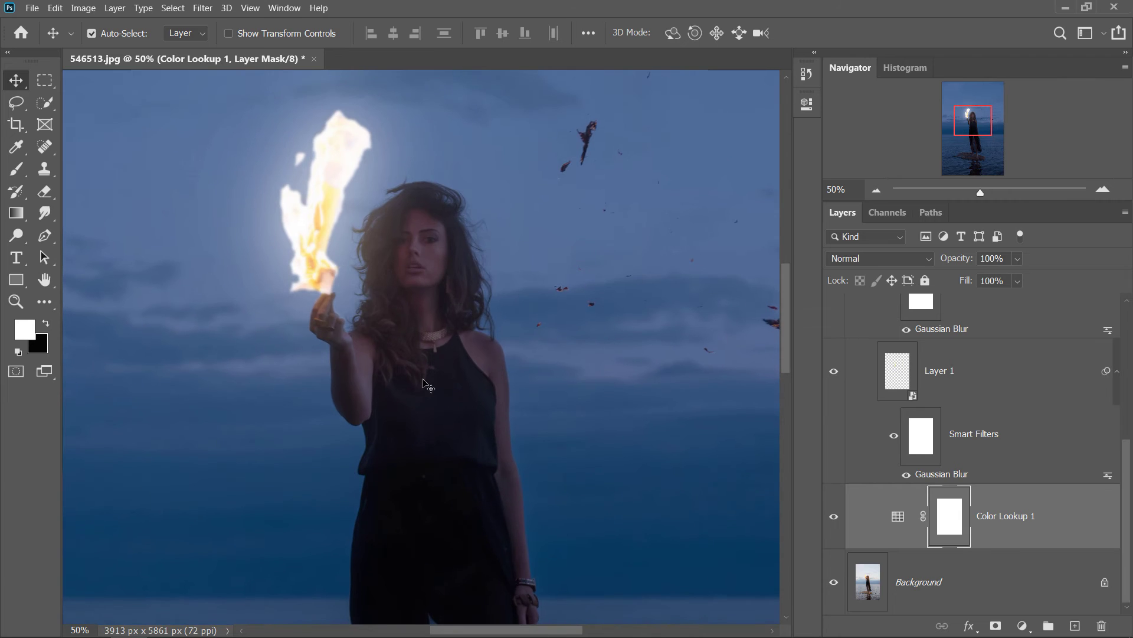
left_click(16, 170)
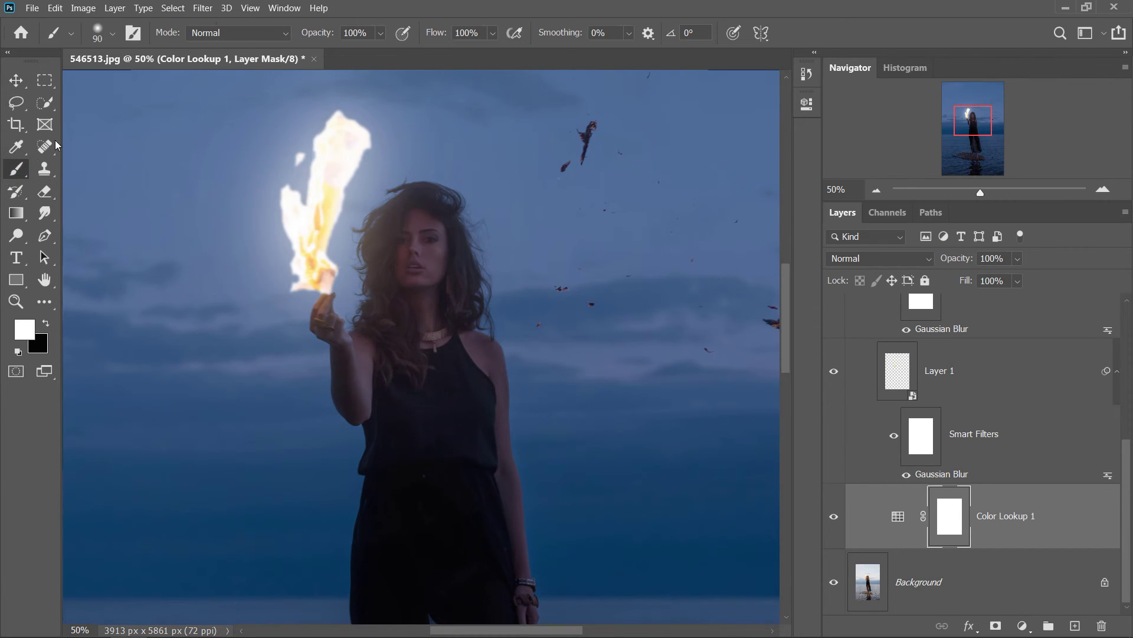
left_click(111, 36)
left_click_drag(98, 122, 62, 126)
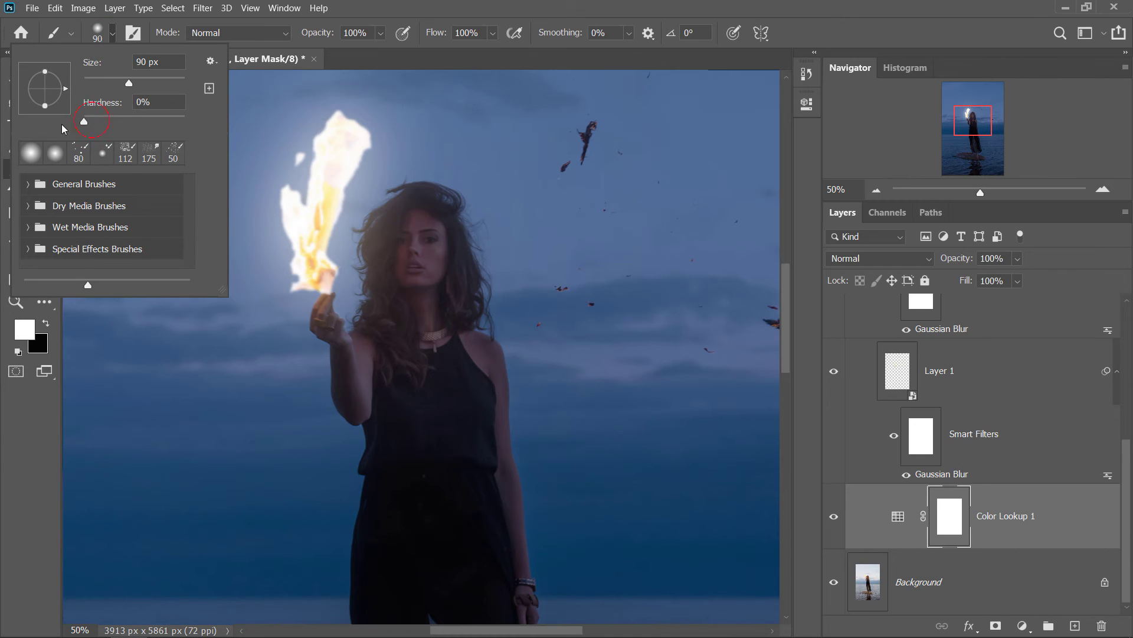
left_click(114, 37)
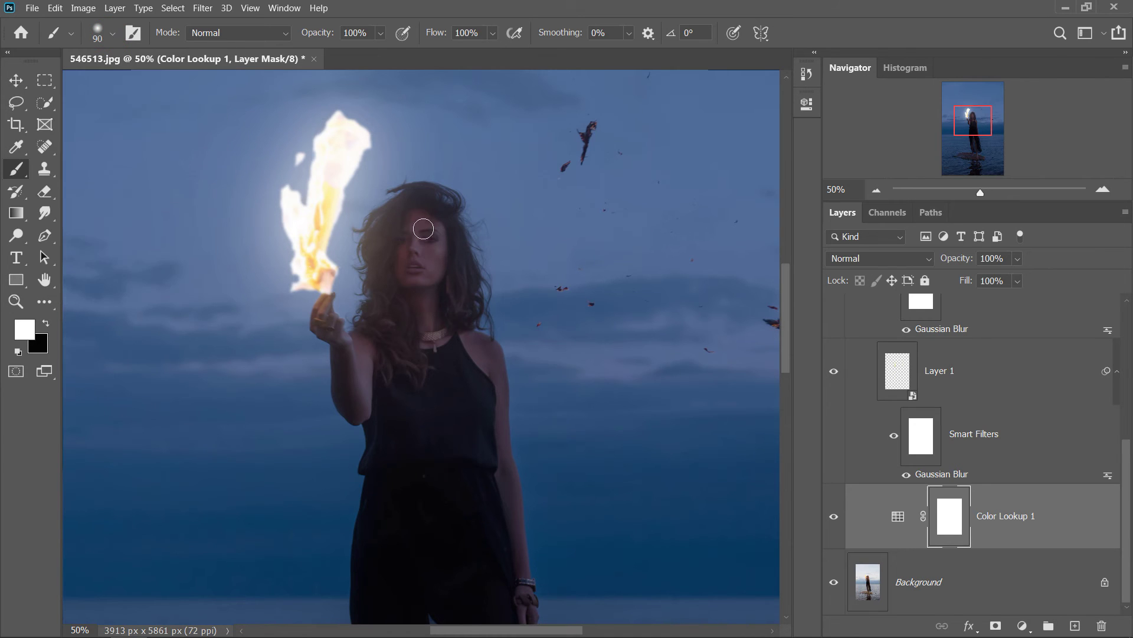
key("bracketright")
key("bracketright")
key("bracketright")
key("bracketright")
left_click(493, 34)
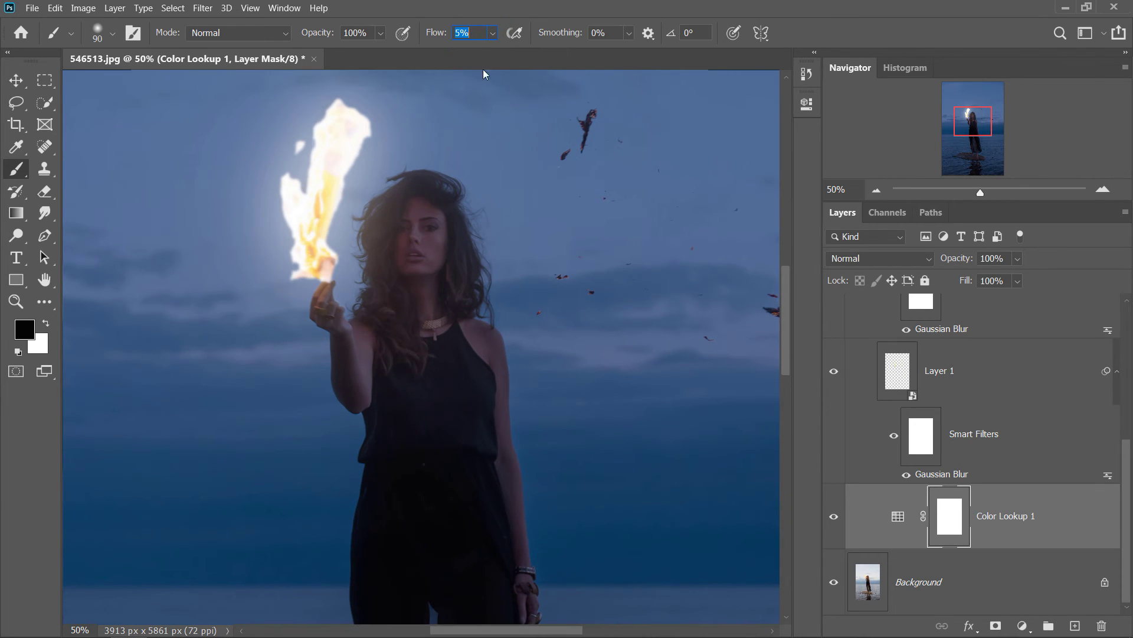
At about 5% flow, paint black on the mask over her hair, neck and right shoulder.
mouse_move(389, 201)
left_mouse_down()
mouse_move(387, 211)
mouse_move(447, 192)
mouse_move(453, 223)
mouse_move(440, 254)
mouse_move(424, 207)
mouse_move(405, 273)
mouse_move(425, 273)
mouse_move(416, 208)
mouse_move(440, 241)
mouse_move(395, 327)
mouse_move(364, 325)
mouse_move(348, 347)
mouse_move(354, 387)
mouse_move(364, 382)
mouse_move(329, 295)
mouse_move(319, 310)
mouse_move(323, 281)
mouse_move(336, 322)
mouse_move(374, 330)
left_mouse_up()
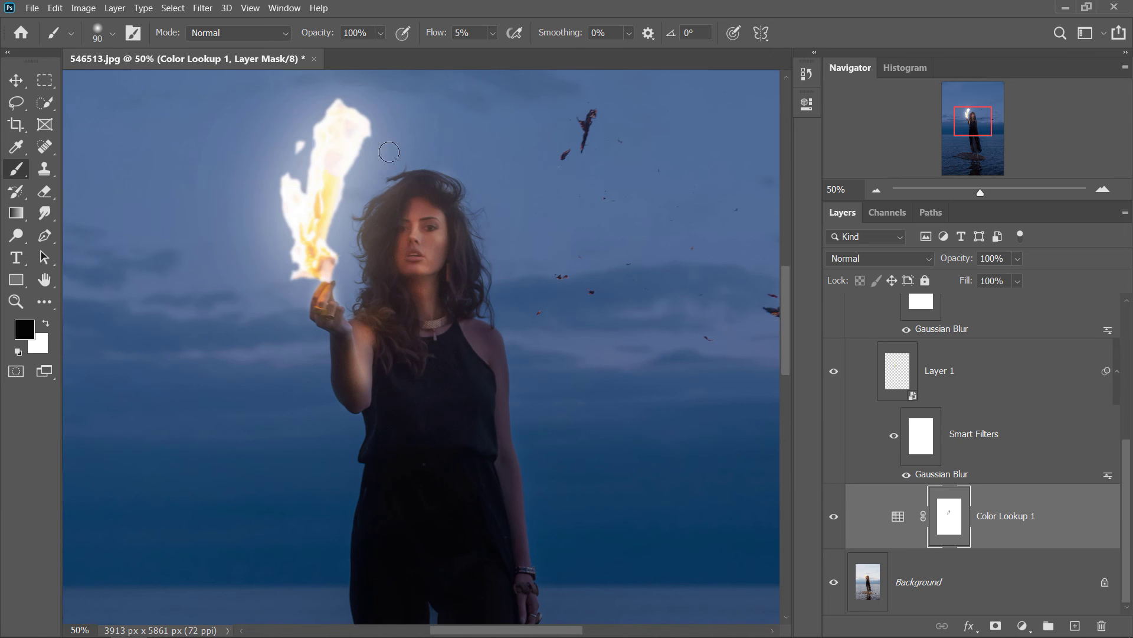
mouse_move(391, 215)
left_mouse_down()
mouse_move(384, 222)
mouse_move(450, 238)
left_mouse_up()
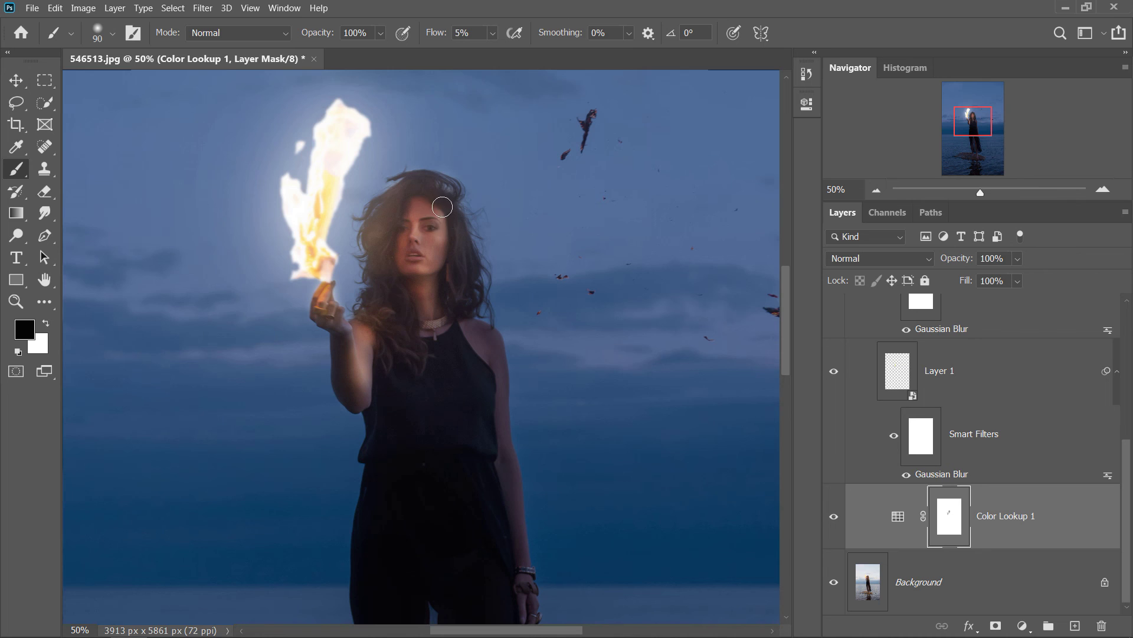
mouse_move(454, 301)
left_mouse_down()
mouse_move(452, 321)
mouse_move(443, 296)
mouse_move(499, 348)
mouse_move(491, 339)
left_mouse_up()
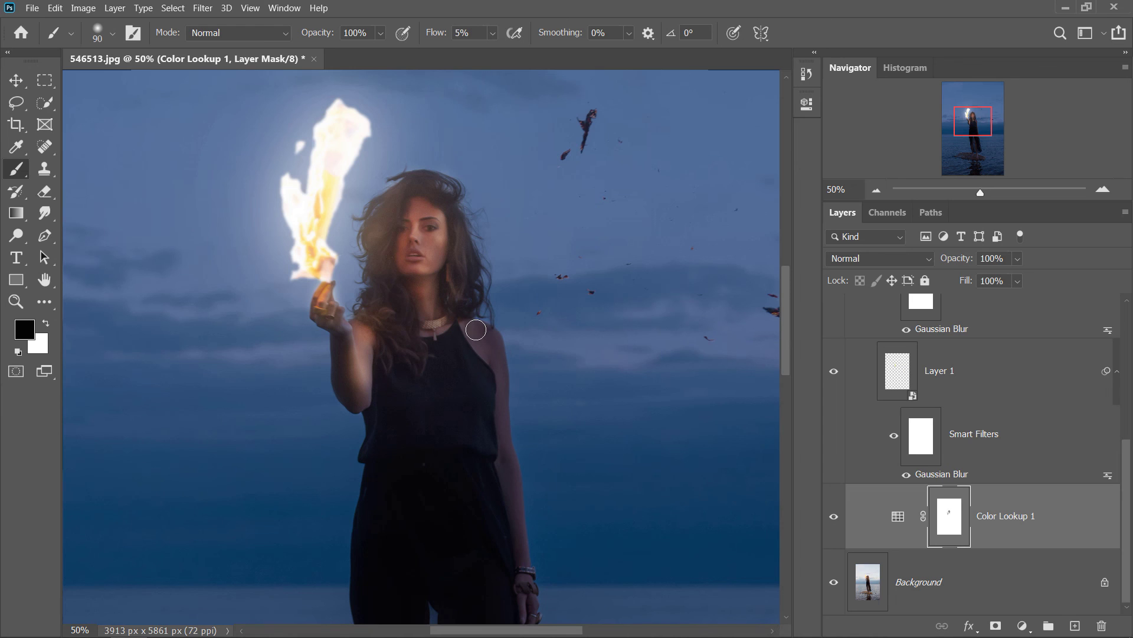
mouse_move(498, 390)
left_mouse_down()
mouse_move(485, 338)
mouse_move(496, 386)
left_mouse_up()
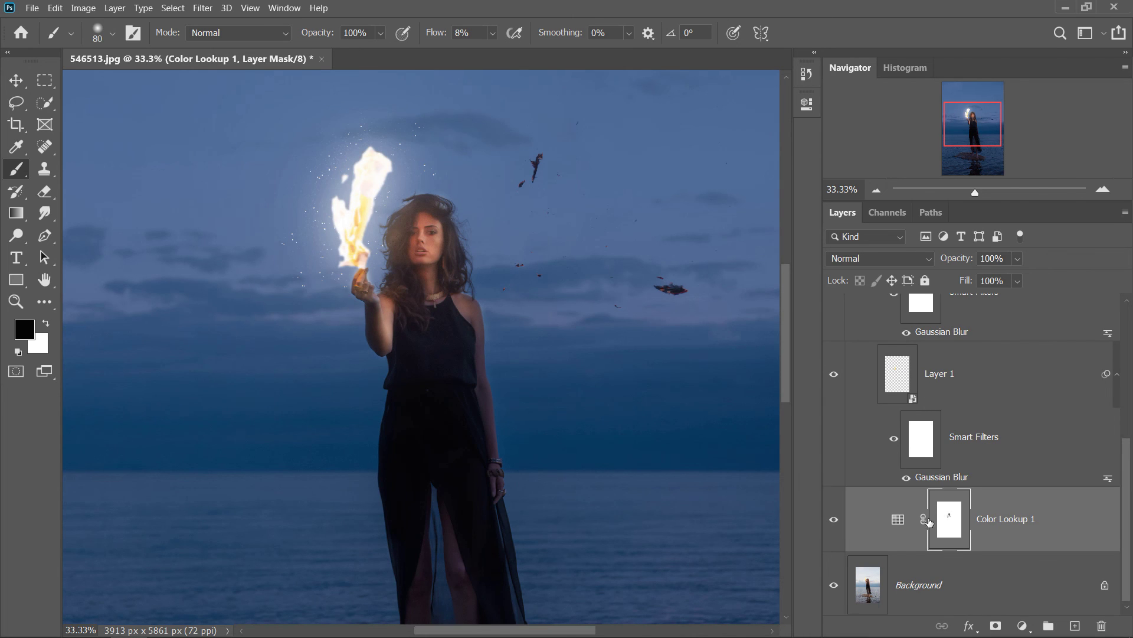
Collapse Group 1 above the Background layer and switch to the Move tool.
scroll(865, 309, "up", 5)
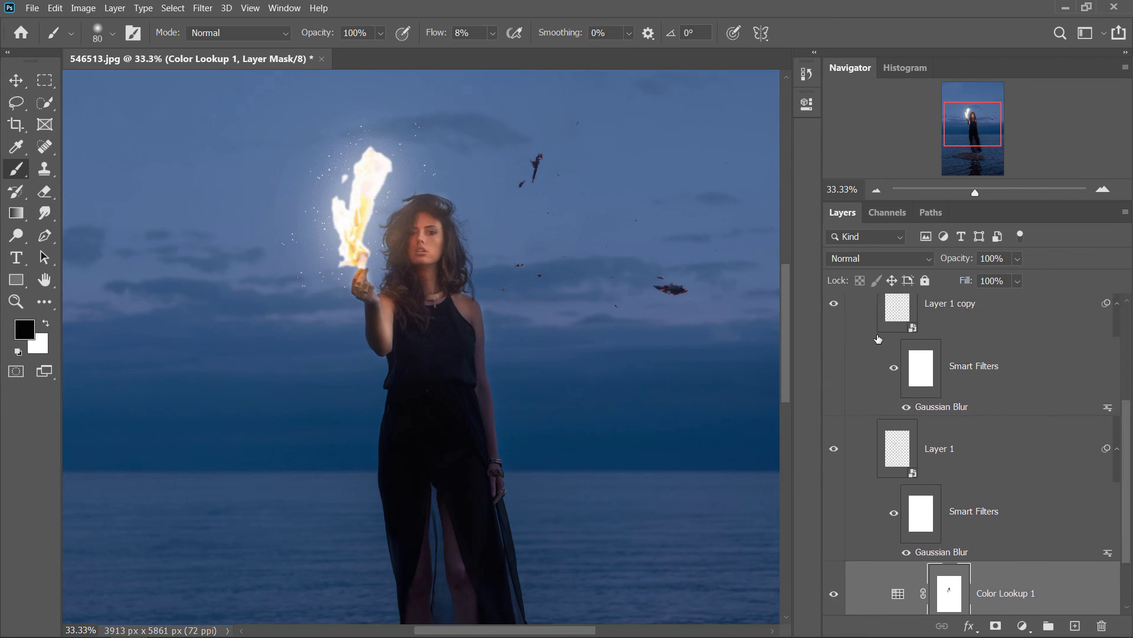
left_click(855, 300)
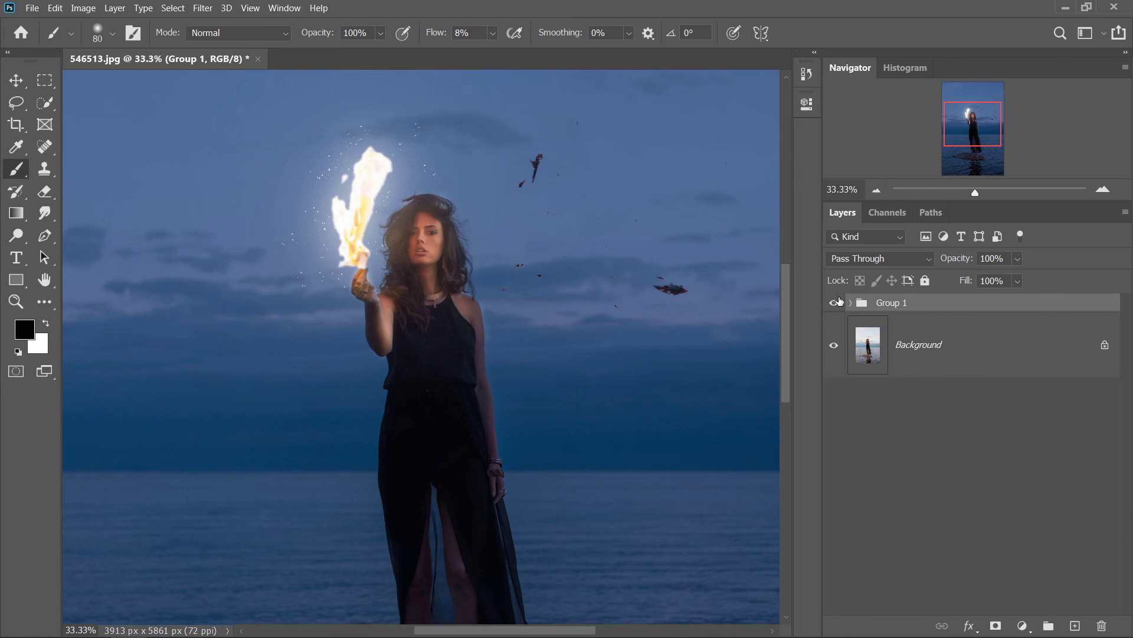
left_click(16, 80)
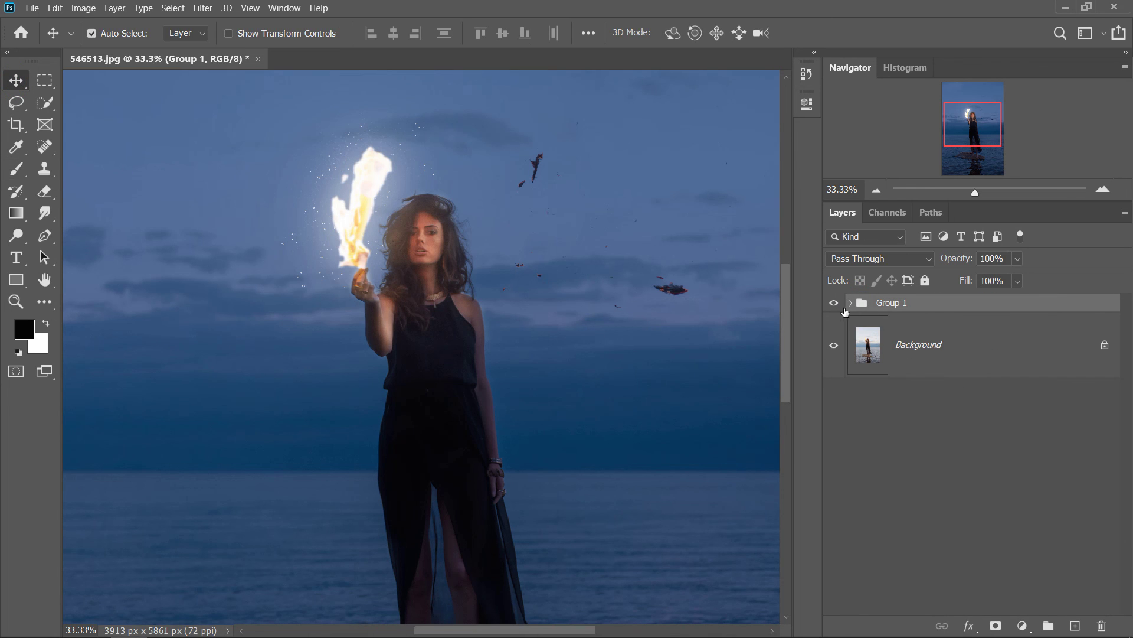